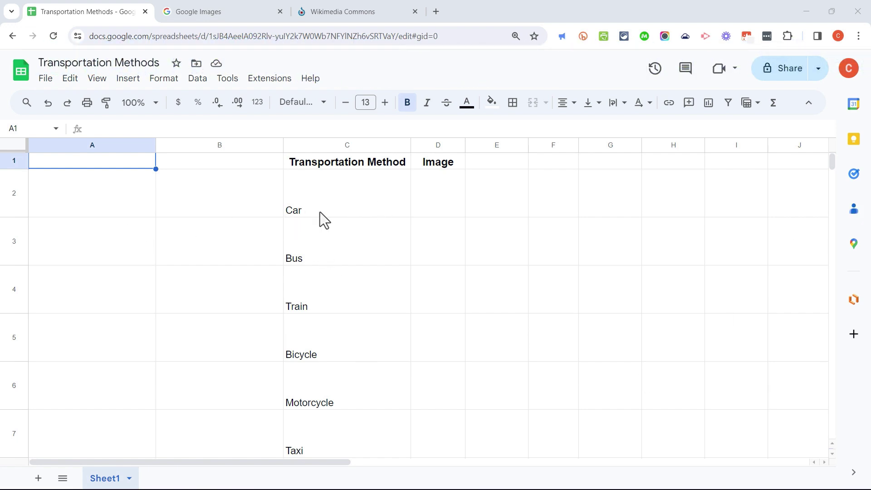
Step: Select rows 2–5 and columns A–E, then undo the accidental column width change
left_click_drag(7, 185, 15, 315)
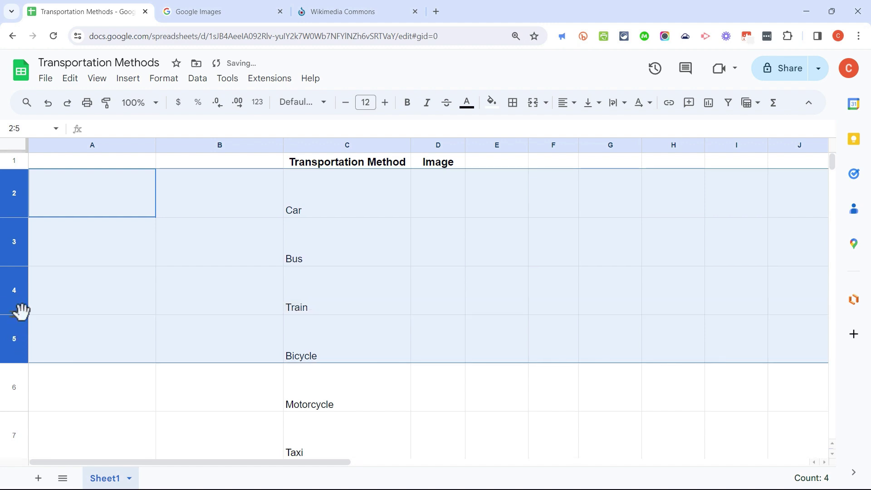
left_click(432, 252)
left_click(444, 171)
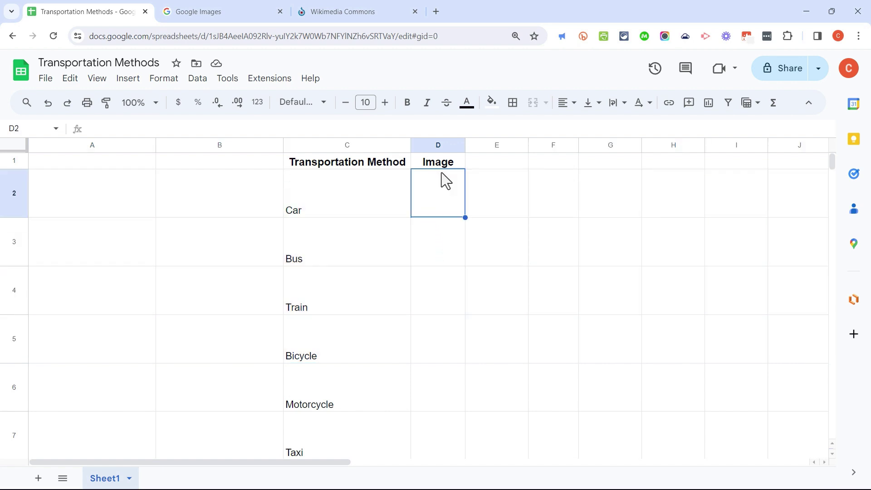
left_click_drag(135, 150, 467, 146)
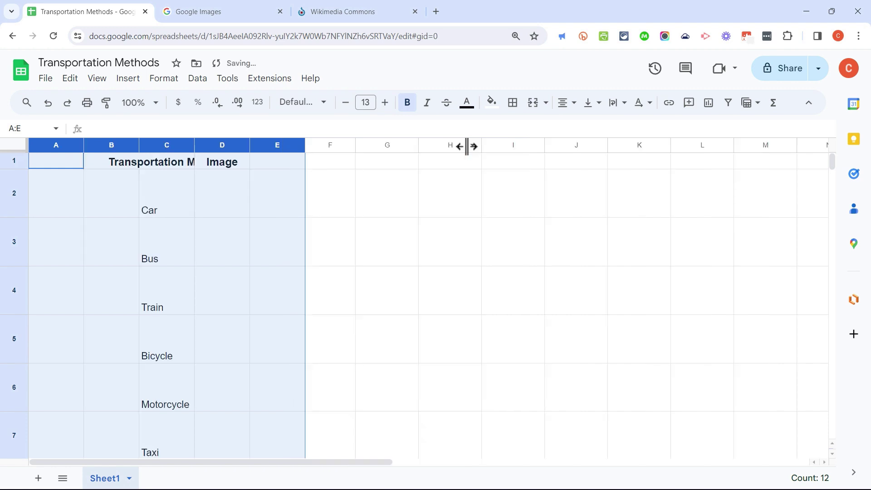
left_click(389, 225)
key("ctrl+z")
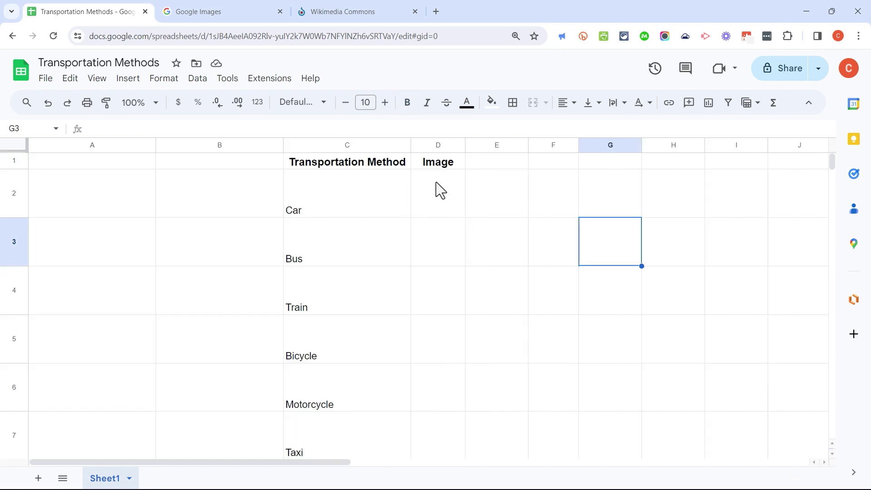
Step: Look over the Car, Bus and Train entries, then begin =image( in cell D2
left_click(437, 190)
left_click(318, 206)
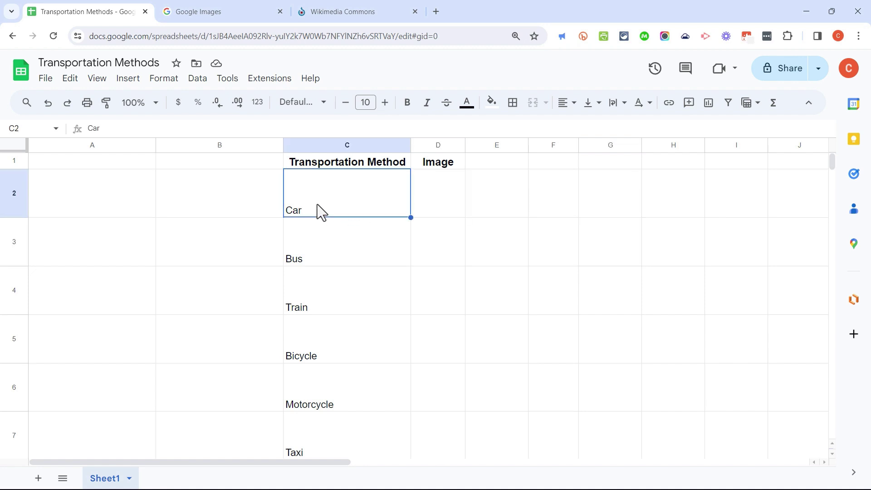
left_click(328, 253)
left_click(354, 294)
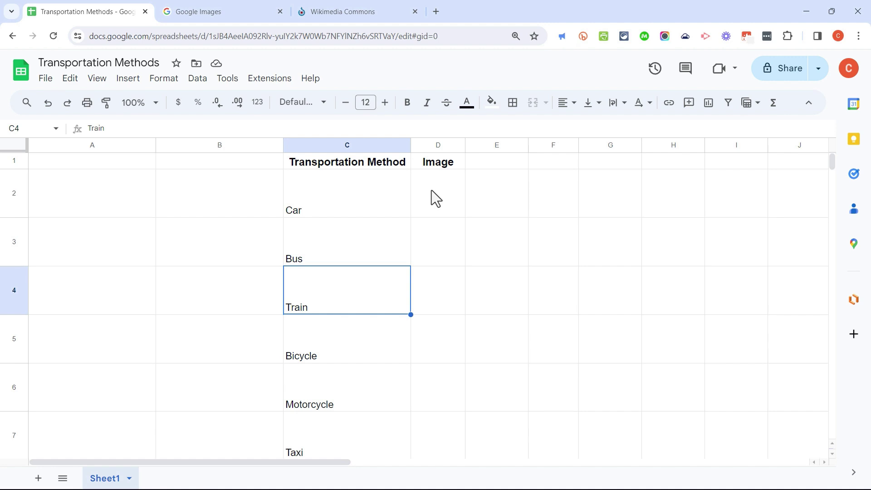
left_click(441, 178)
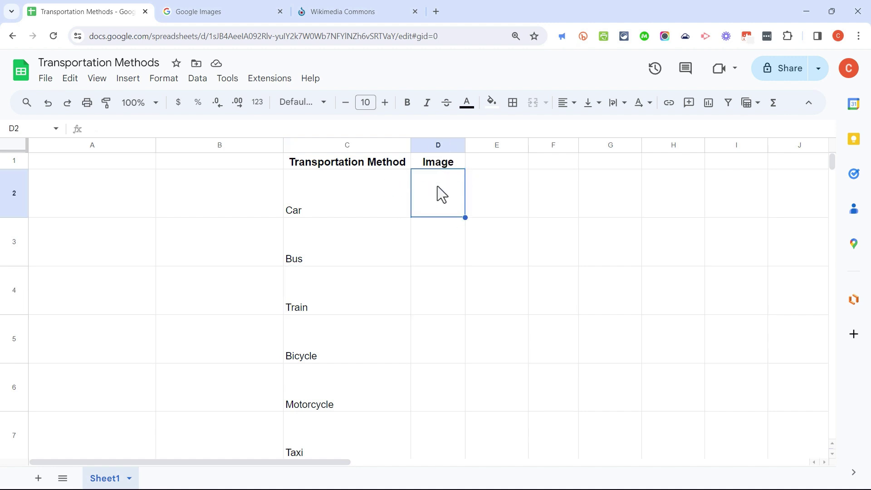
type("=")
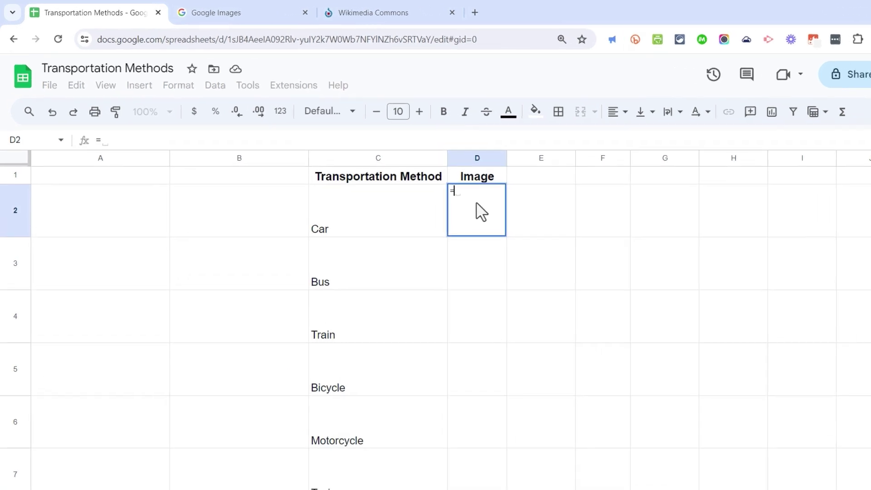
type("imag")
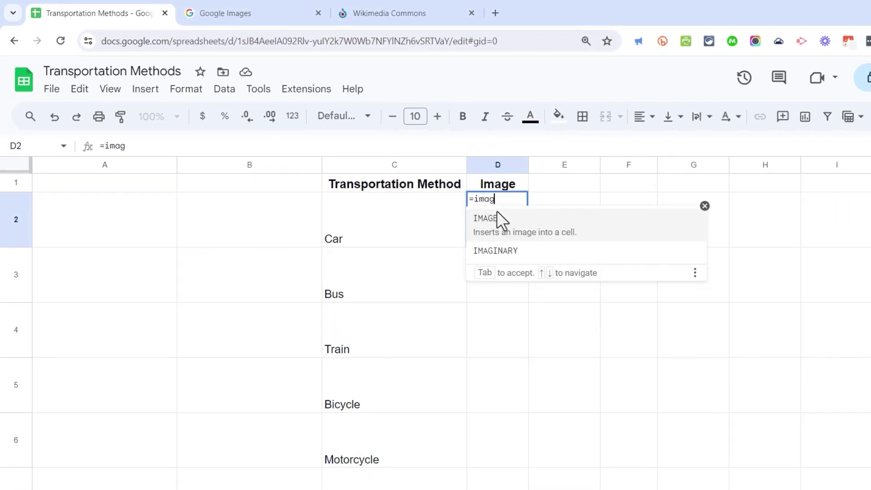
type("e(")
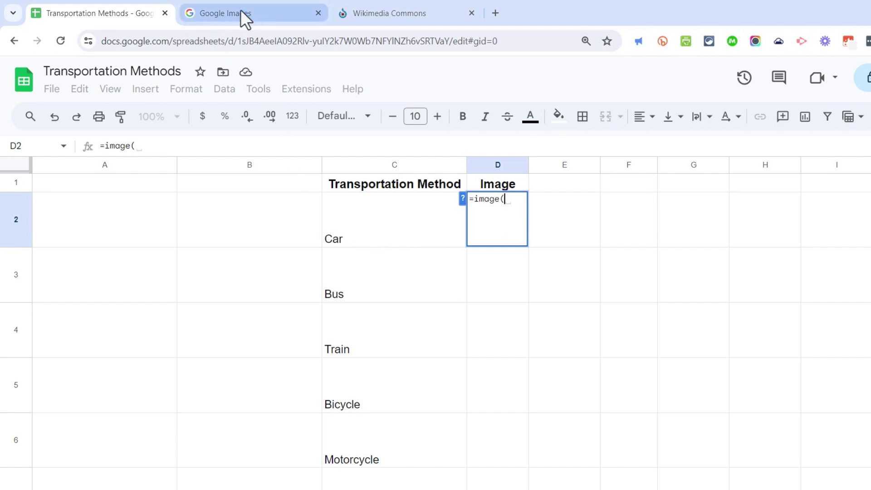
Step: Search Google Images for 'car png' and copy the vintage blue car image's web address
left_click(231, 13)
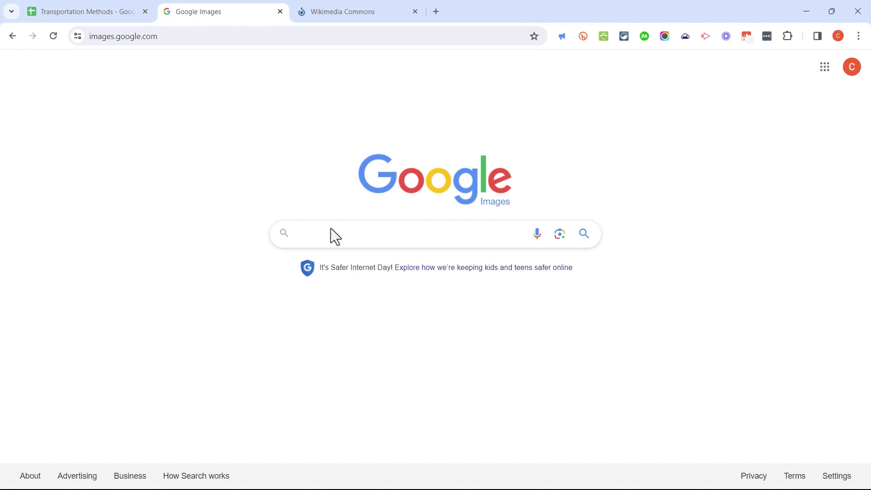
type("car png")
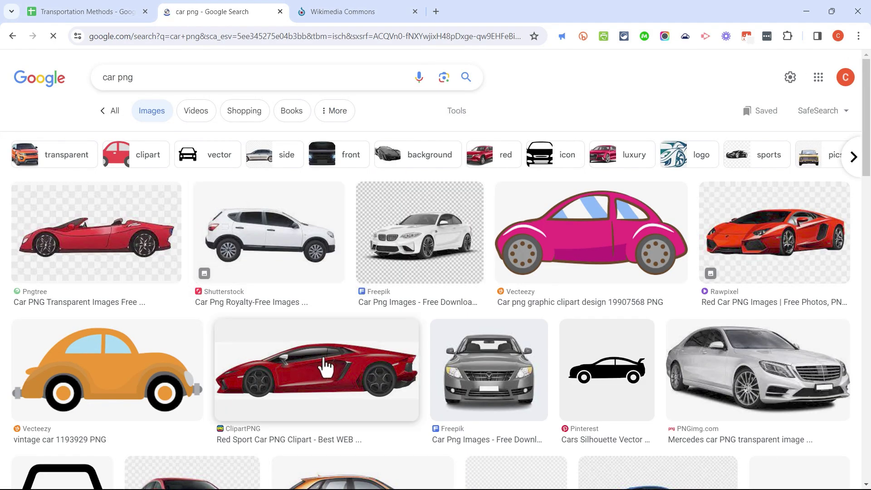
scroll(349, 349, "down", 7)
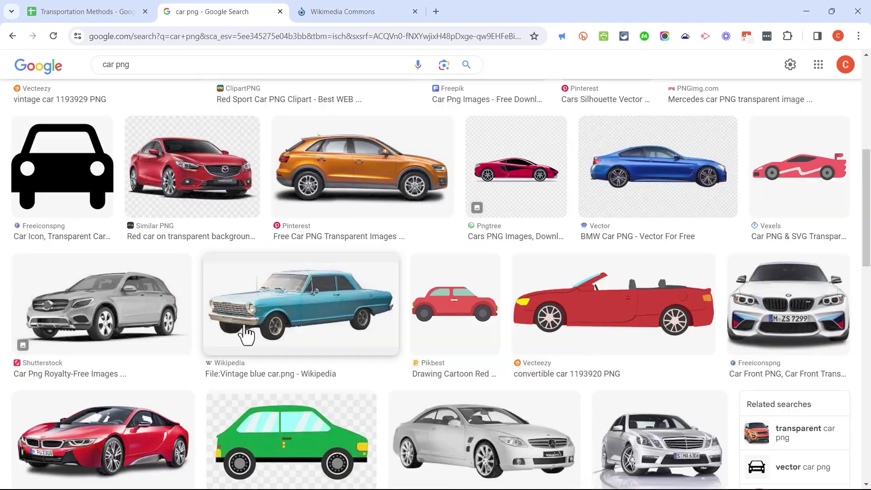
left_click(298, 312)
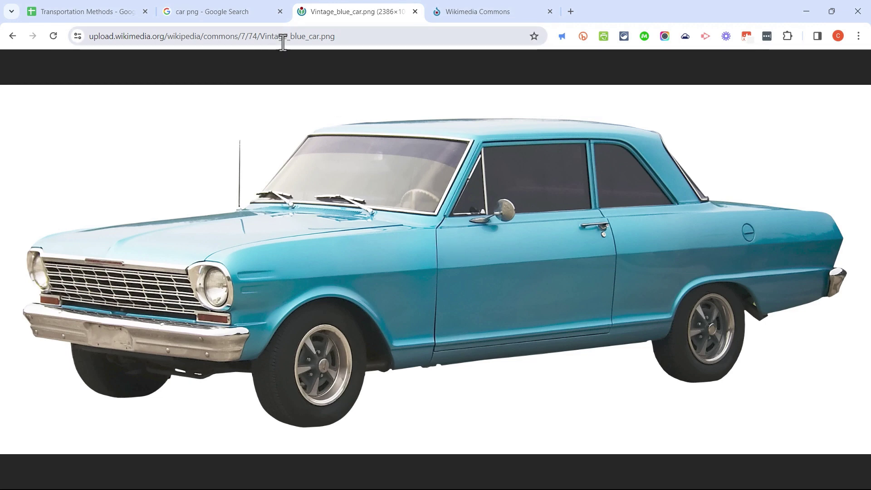
left_click(132, 40)
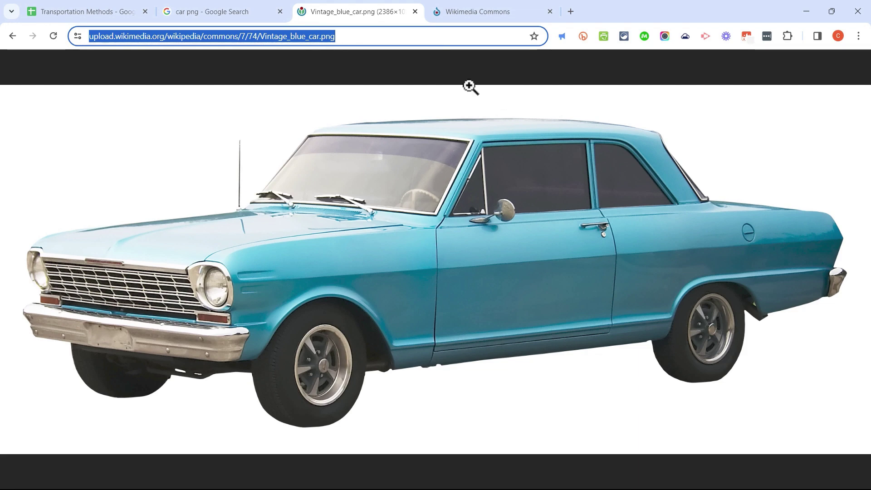
key("ctrl+c")
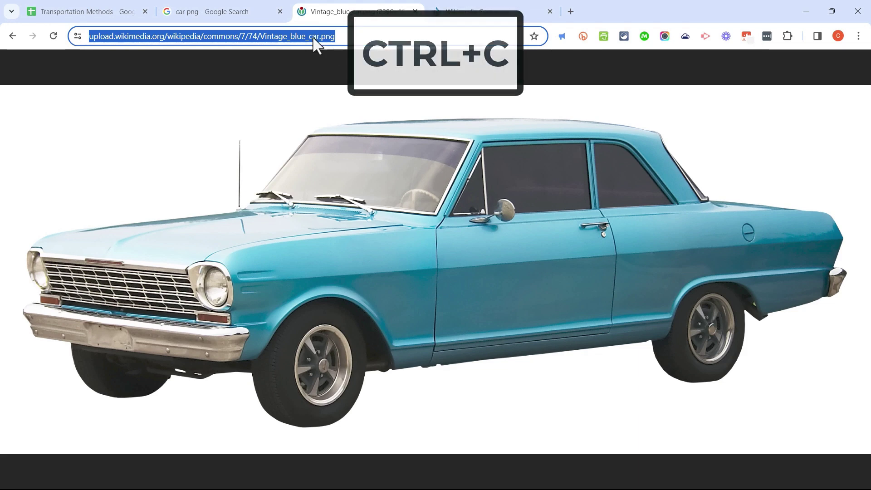
left_click(100, 12)
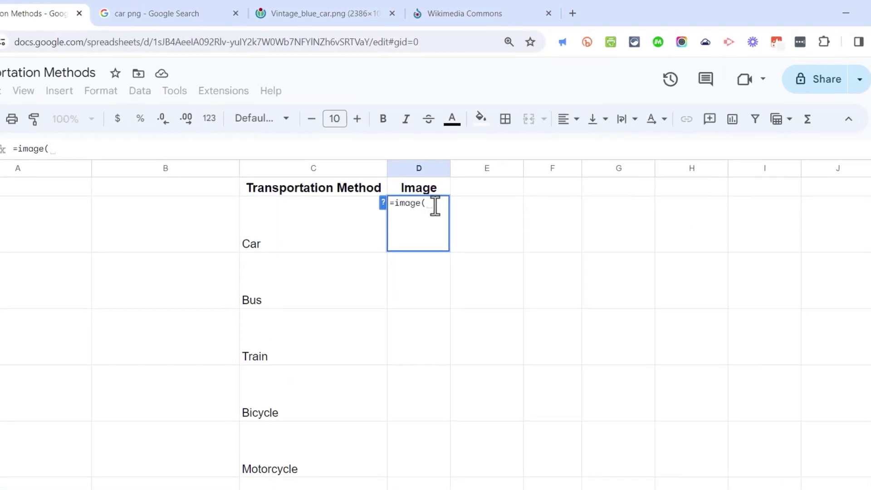
Step: Complete D2 as =image("<car URL>") so the vintage blue car appears beside Car
type("\"")
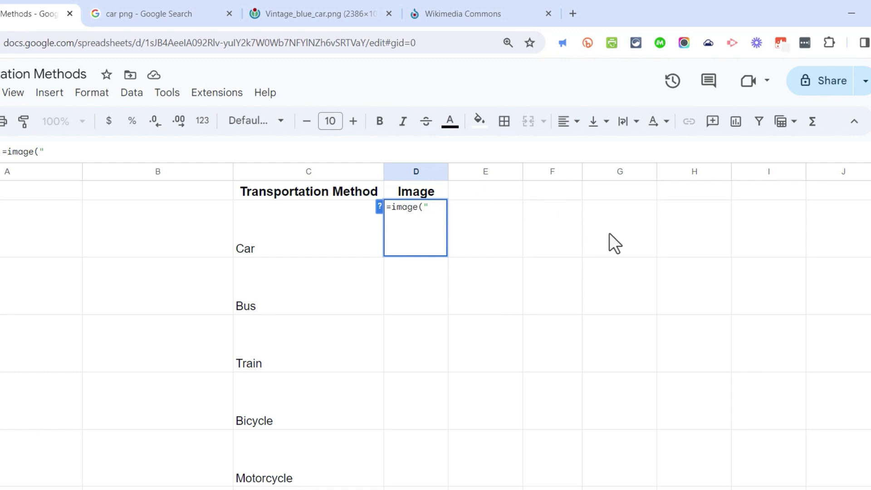
key("ctrl+v")
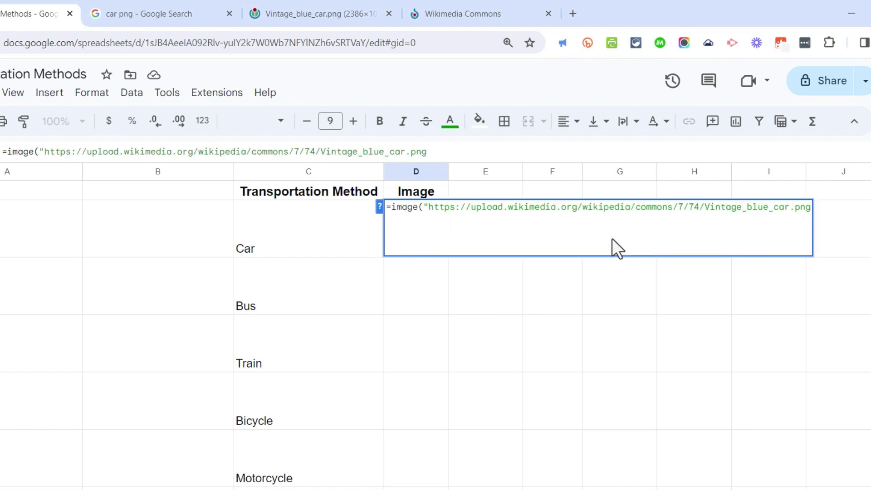
type("\")")
key("Return")
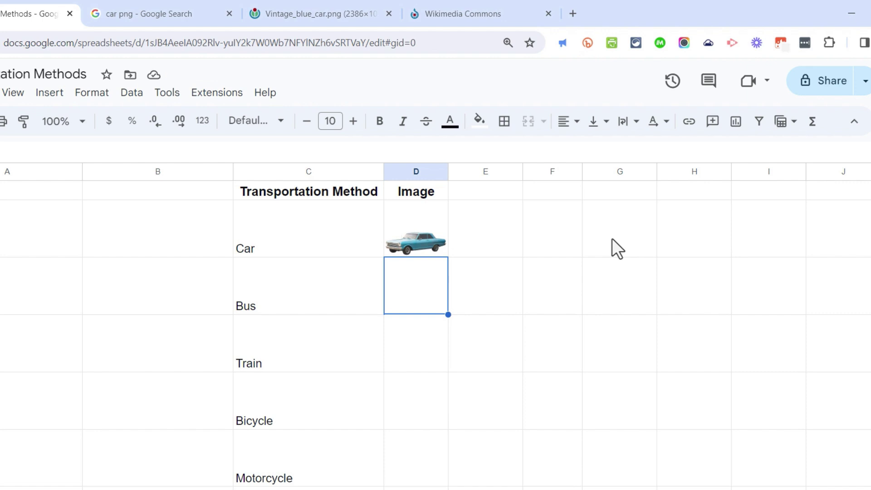
scroll(494, 255, "down", 2)
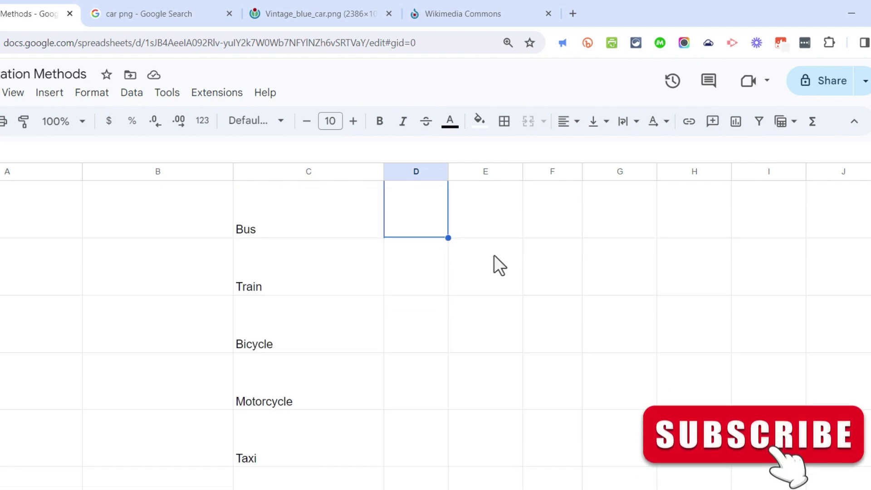
scroll(493, 258, "up", 1)
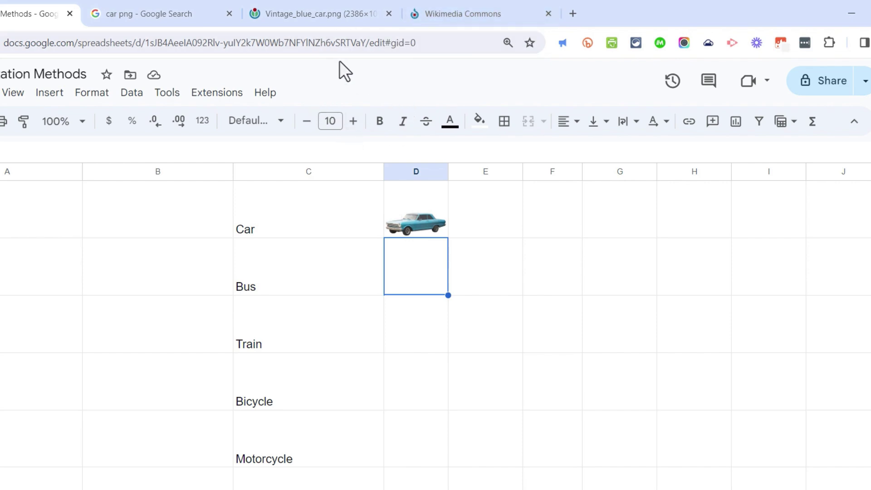
Step: Search Wikimedia Commons for 'bus' images
left_click(162, 15)
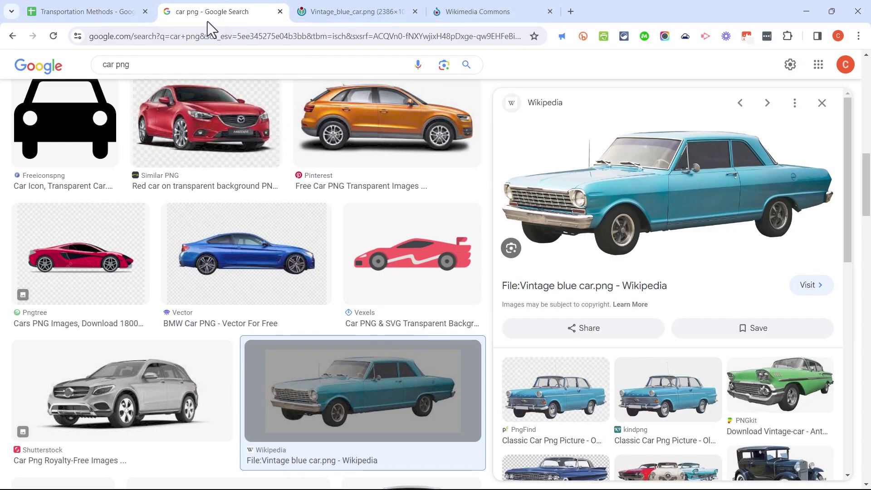
left_click(462, 16)
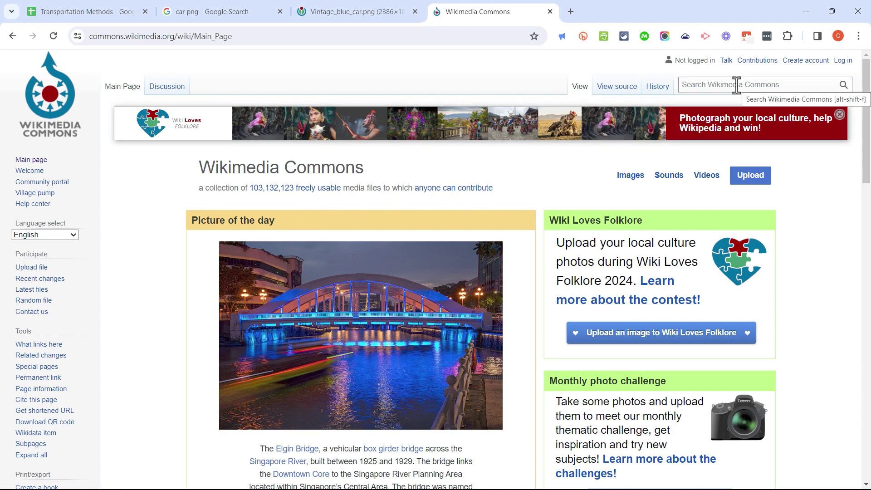
left_click(769, 88)
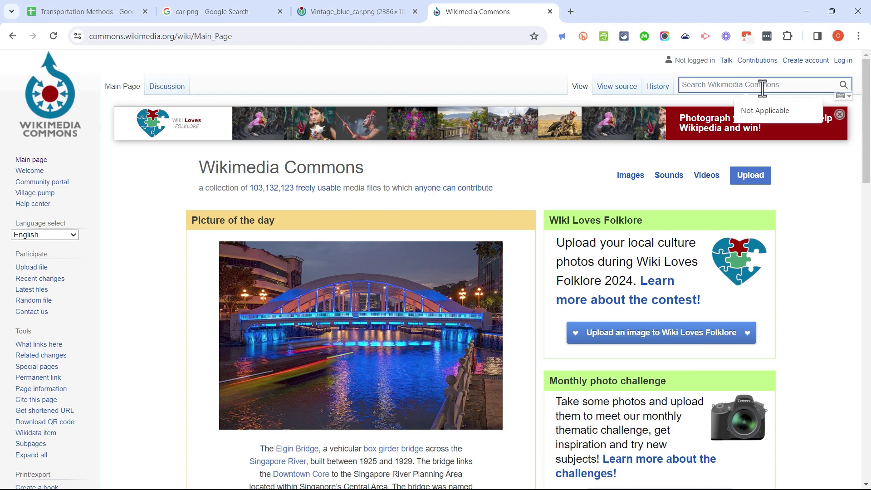
type("bus")
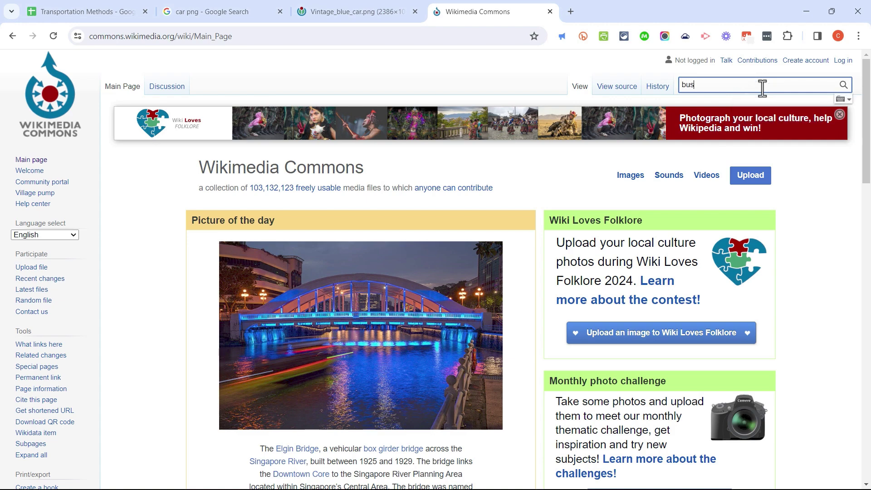
key("Return")
scroll(696, 137, "down", 10)
scroll(693, 149, "up", 6)
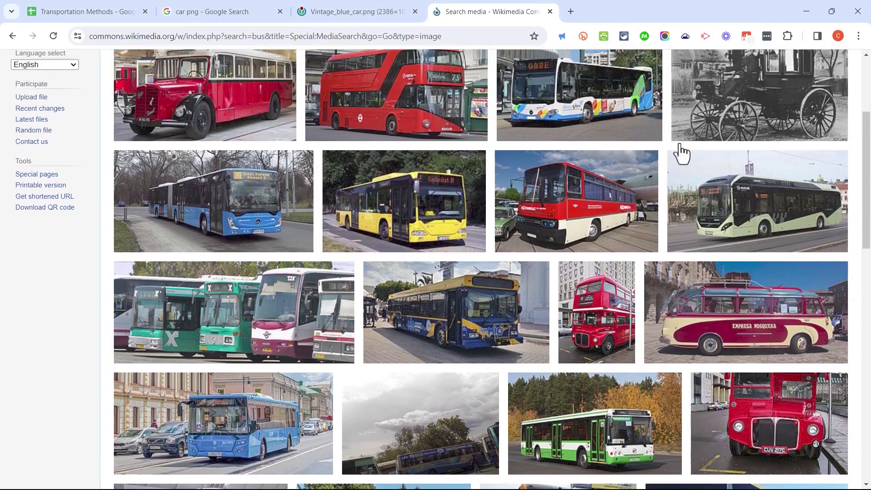
Step: Open the yellow EVAG_O530_3413_Holthuser_Tal.jpg bus photo full size and copy its address
left_click(429, 224)
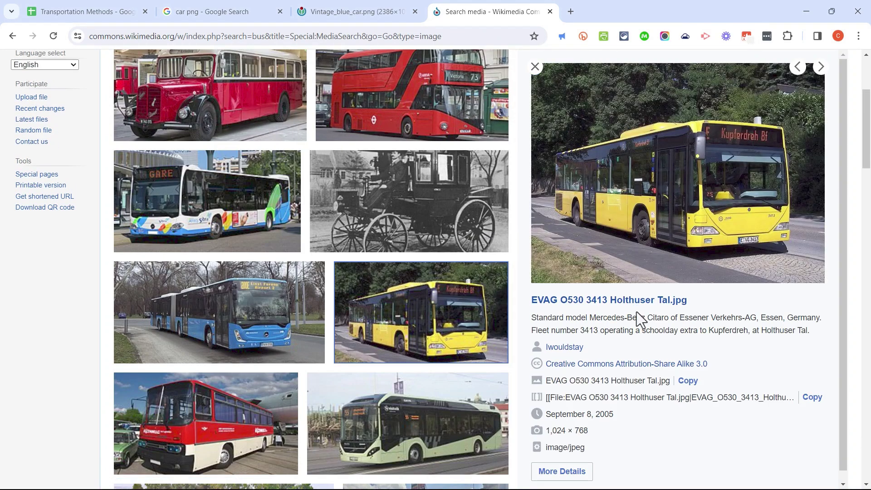
left_click(648, 301)
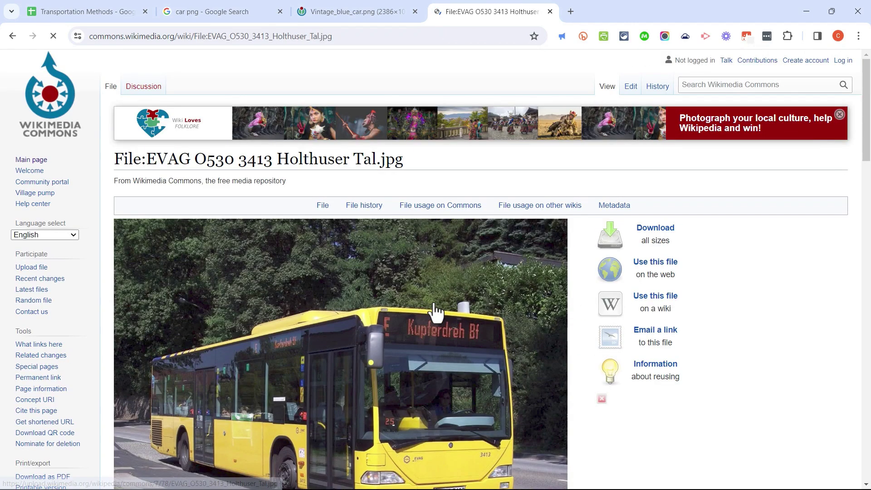
left_click(436, 309)
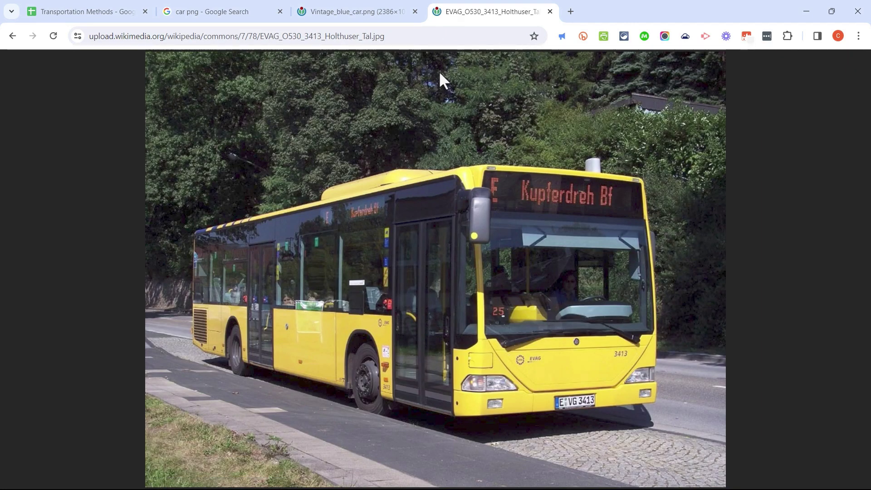
left_click(411, 37)
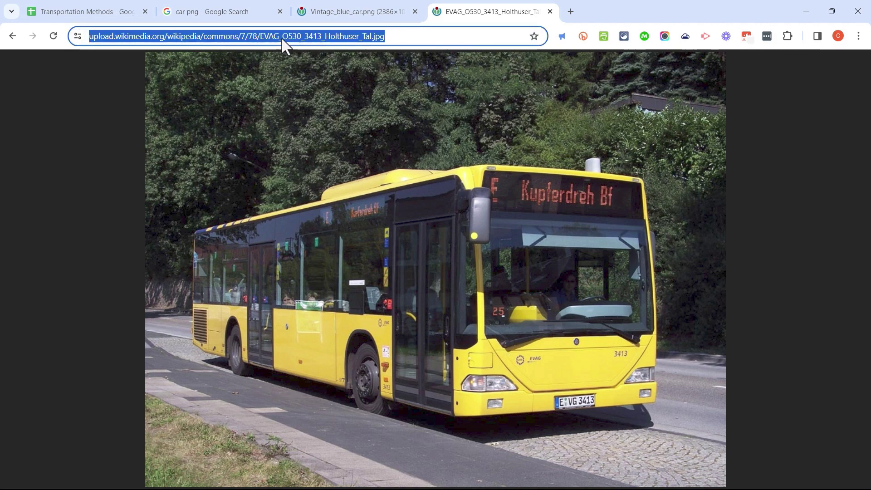
key("ctrl+c")
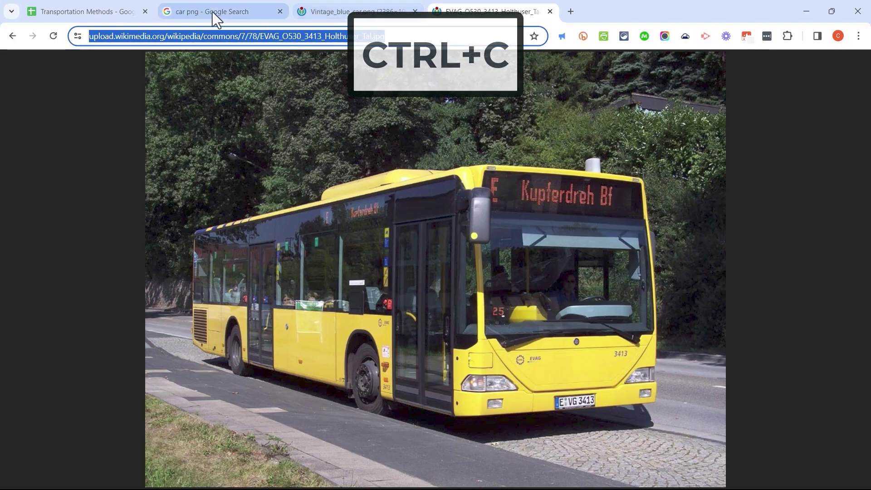
Step: Enter =image("<bus URL>") in D3 to show the yellow bus photo beside Bus
left_click(115, 12)
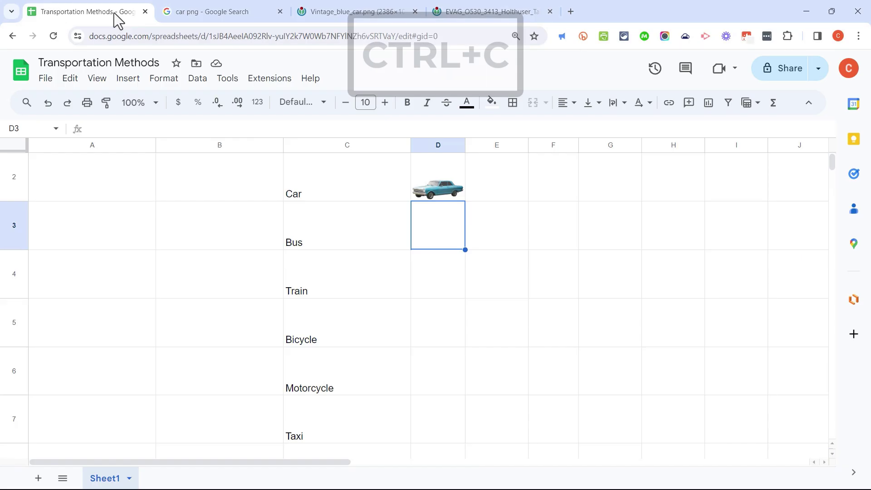
double_click(447, 231)
type("=image(\"")
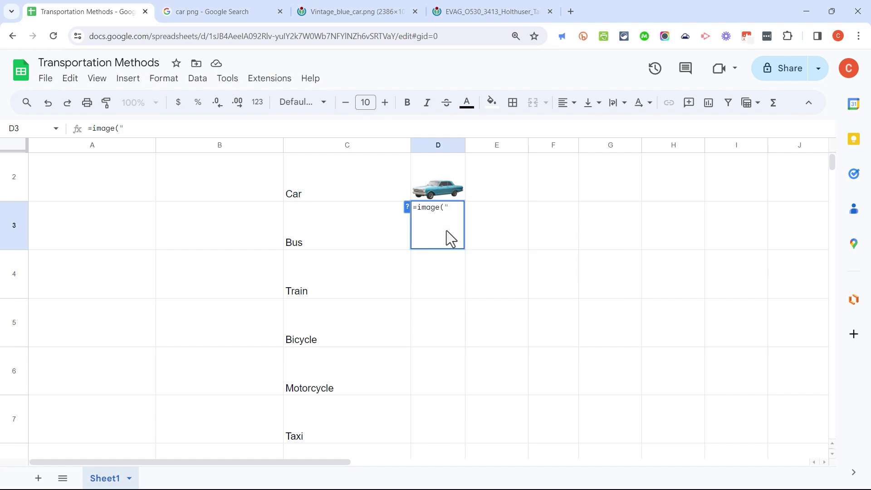
key("ctrl+v")
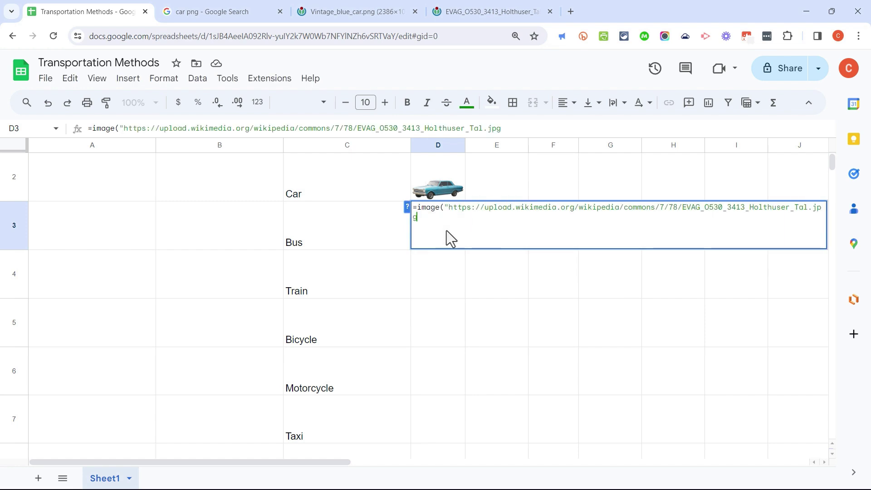
type("\"")
type(")")
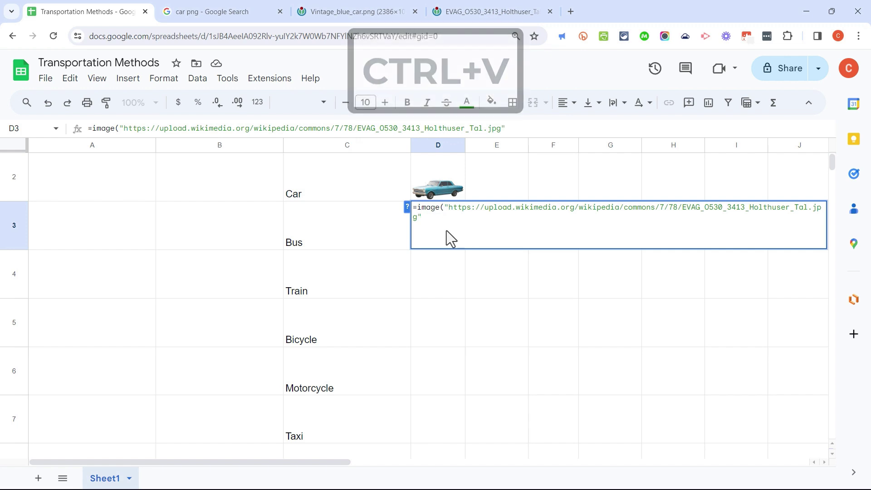
key("Return")
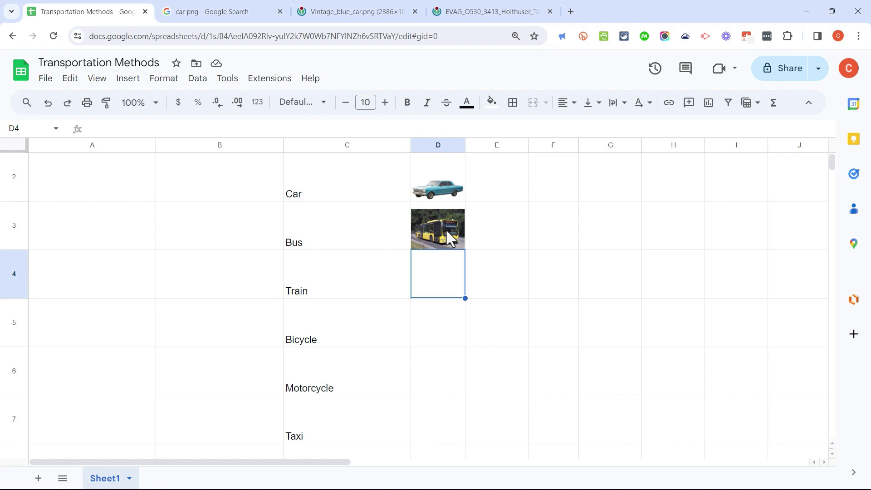
Step: While editing D3's formula, widen column D greatly and make row 2 taller to enlarge the car
left_click(444, 234)
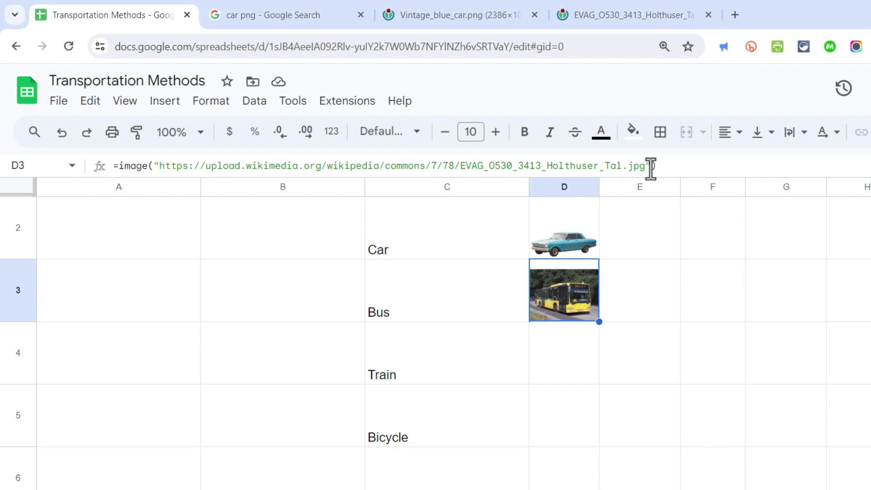
left_click(653, 167)
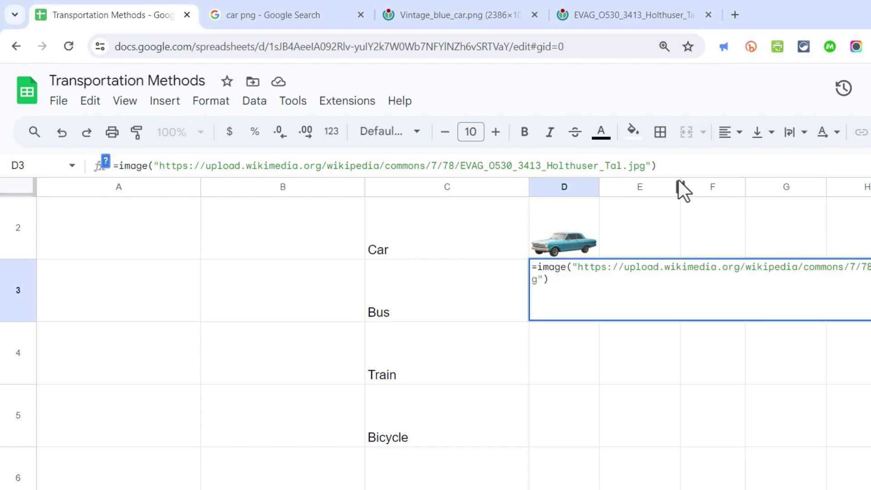
type(",")
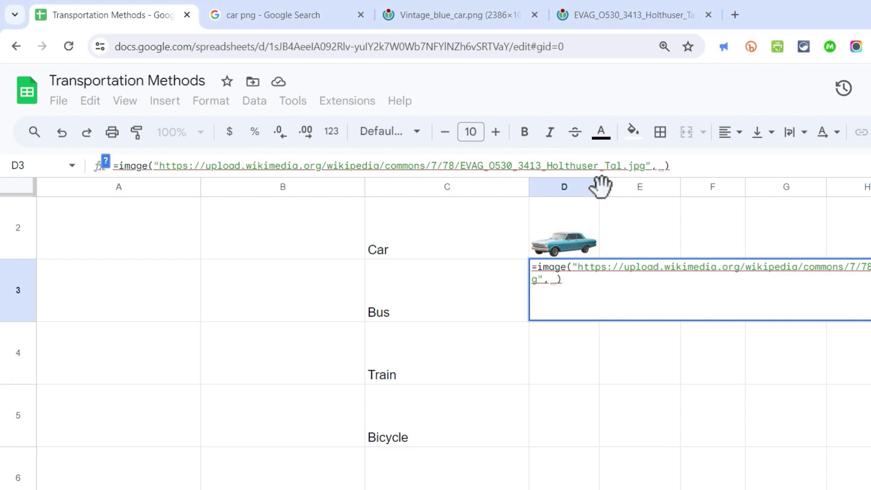
left_click_drag(600, 187, 858, 189)
left_click_drag(21, 259, 14, 350)
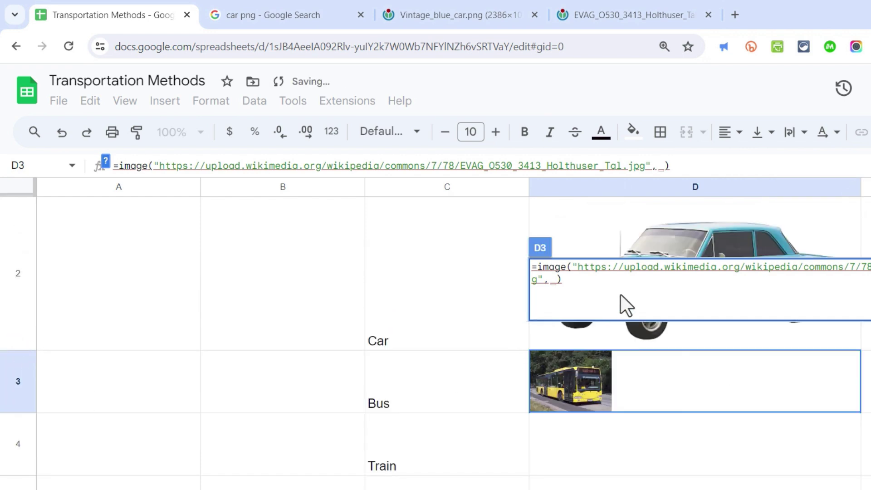
type("4")
key("Return")
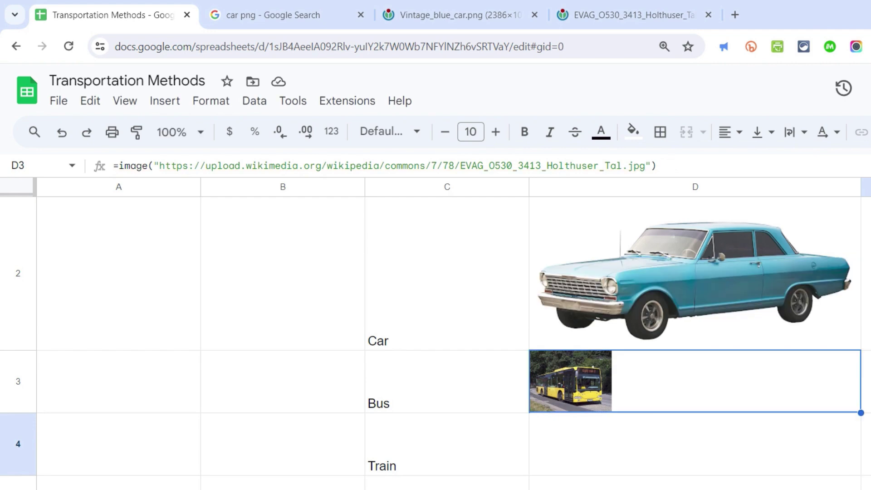
Step: Undo the resizing and add mode 2 to D3's IMAGE formula so the bus stretches to fill its cell
key("ctrl+z")
key("ctrl+z")
key("ctrl+z")
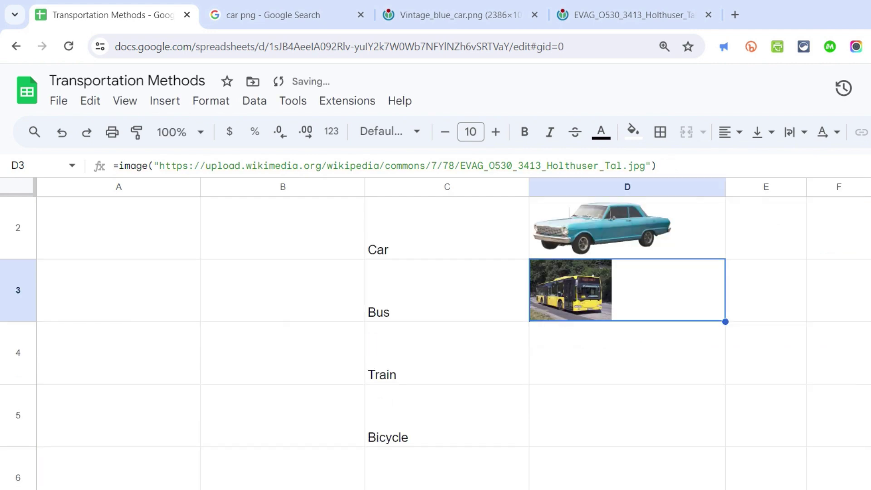
left_click(717, 372)
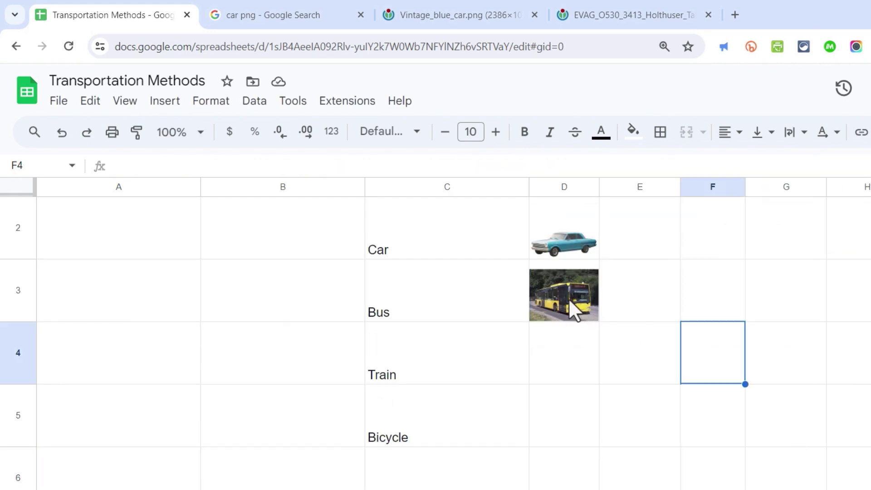
left_click(568, 297)
left_click(651, 167)
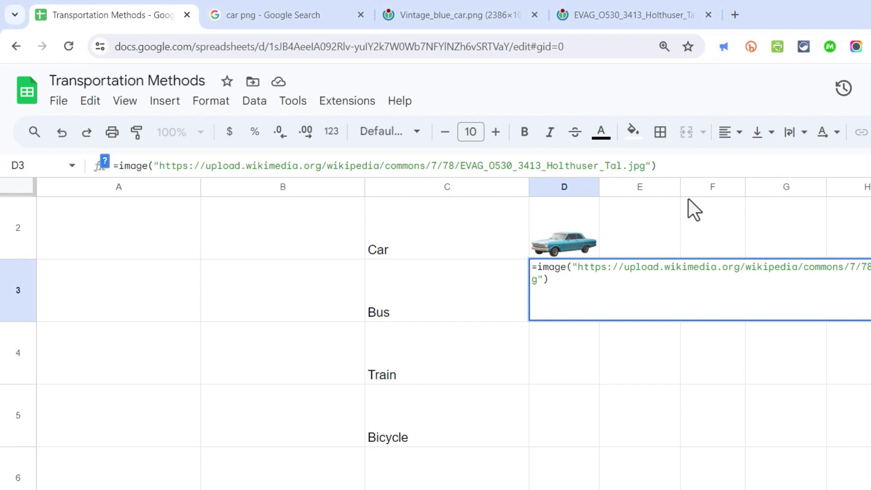
type(",")
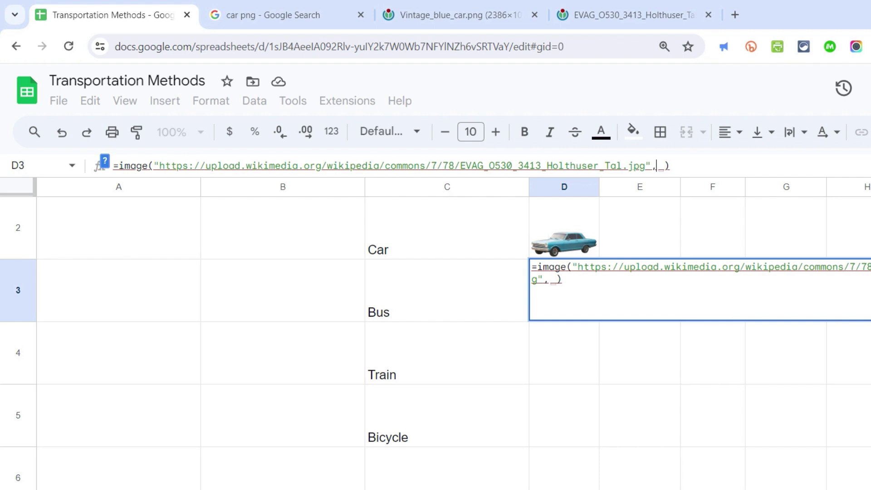
type("2")
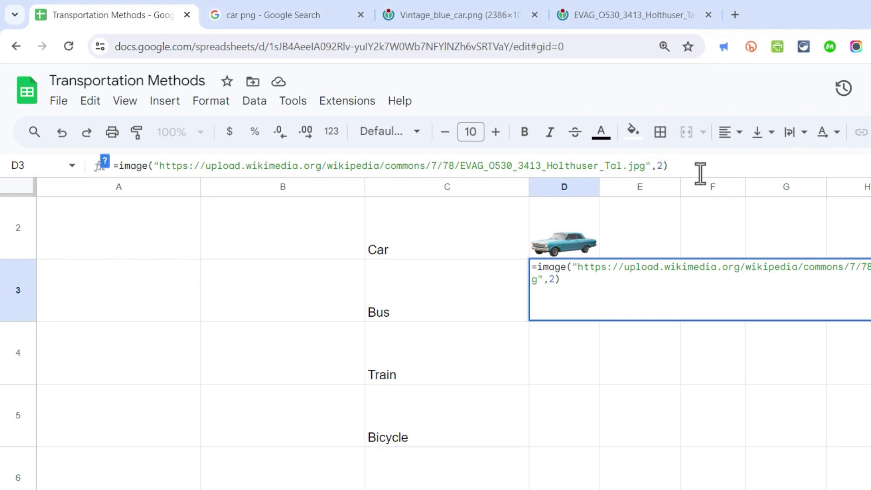
left_click(679, 167)
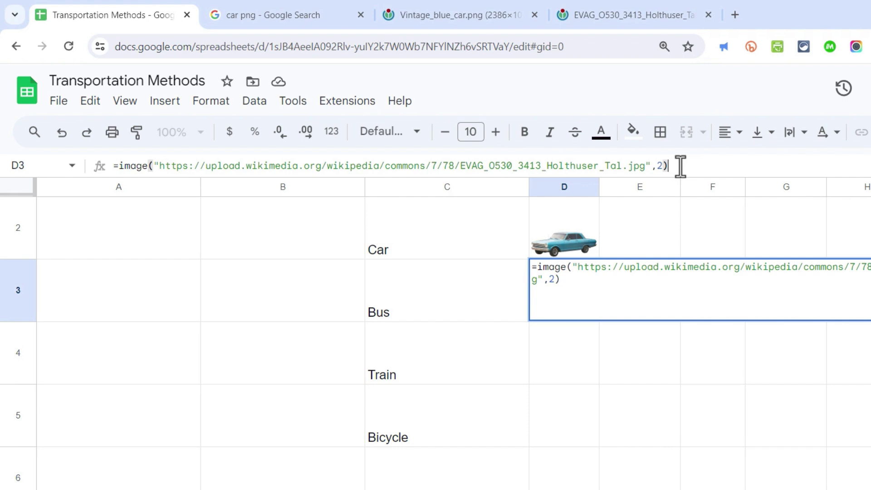
key("Return")
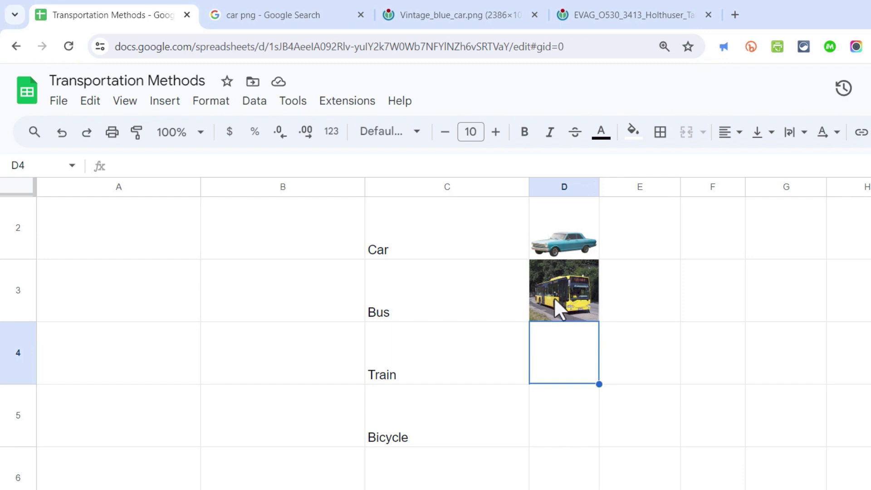
Step: Widen column D to see the stretched bus image larger
left_click_drag(599, 187, 826, 200)
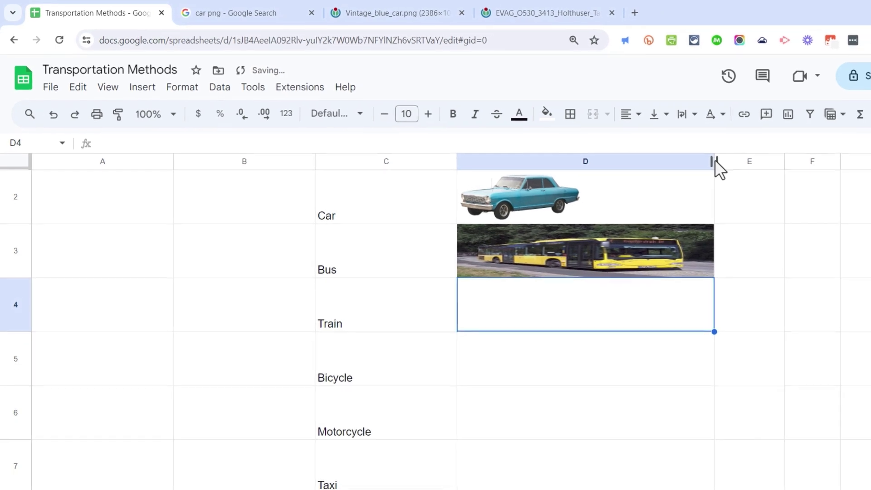
left_click_drag(714, 159, 786, 162)
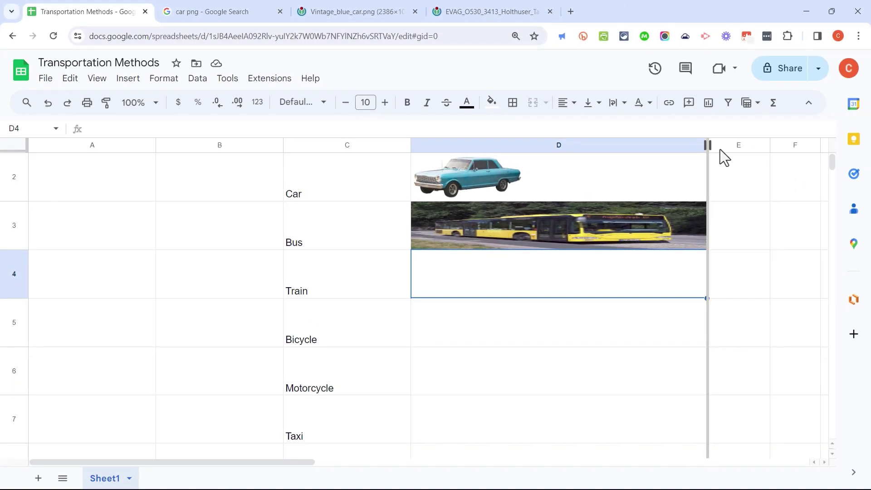
left_click_drag(713, 146, 776, 146)
scroll(712, 154, "up", 1)
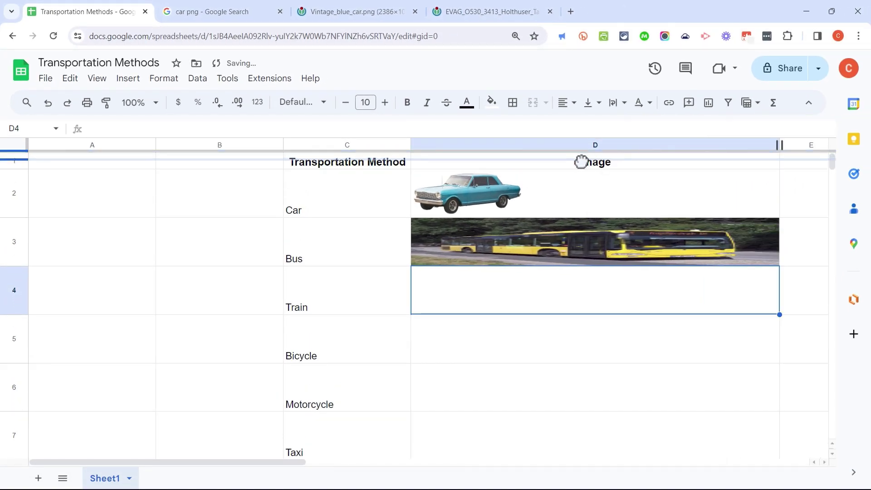
left_click_drag(580, 162, 520, 171)
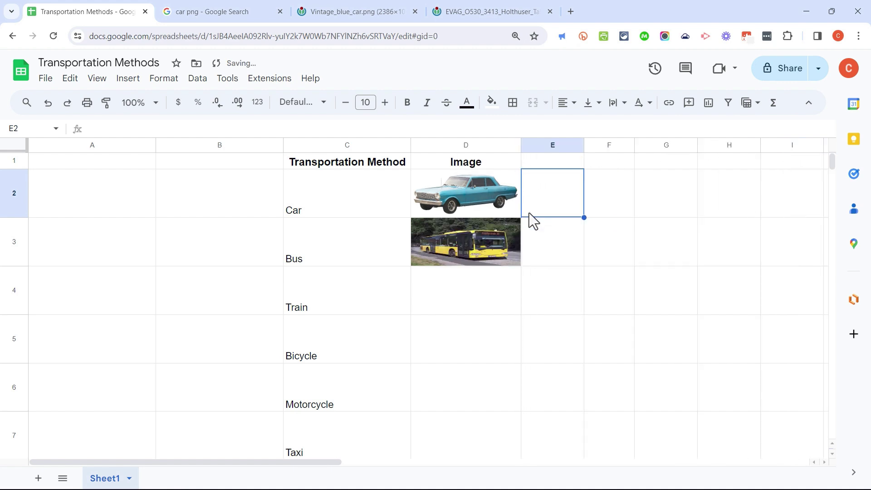
Step: Remove the mode 2 argument from D3's formula so the bus keeps its proportions
left_click(482, 242)
left_click(513, 128)
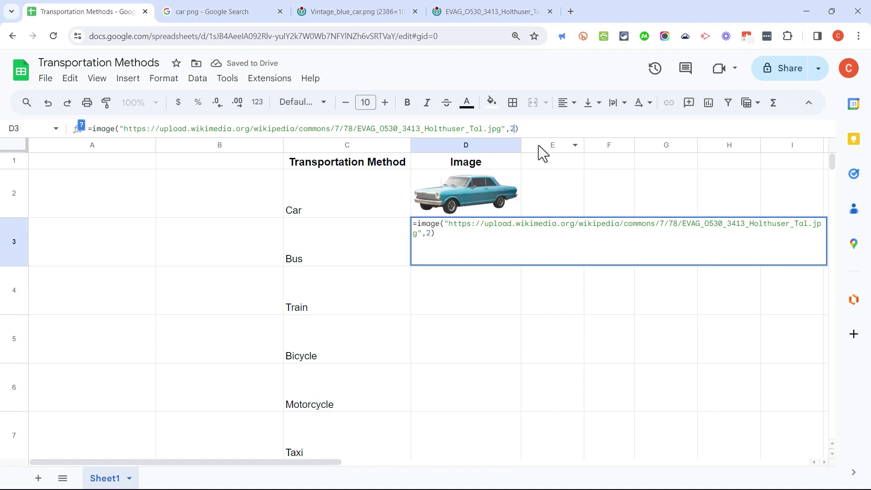
key("BackSpace")
key("Return")
left_click(597, 290)
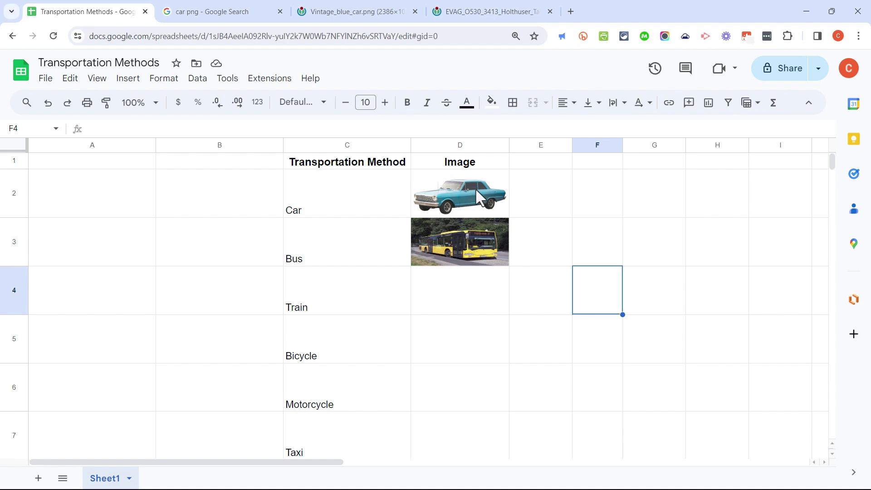
Step: Add mode 3 to the car image formula in D2
left_click(454, 192)
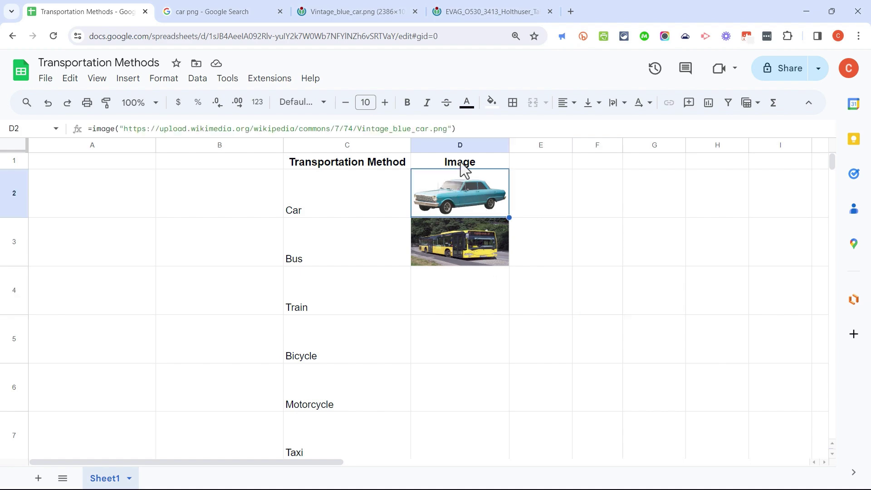
left_click(452, 129)
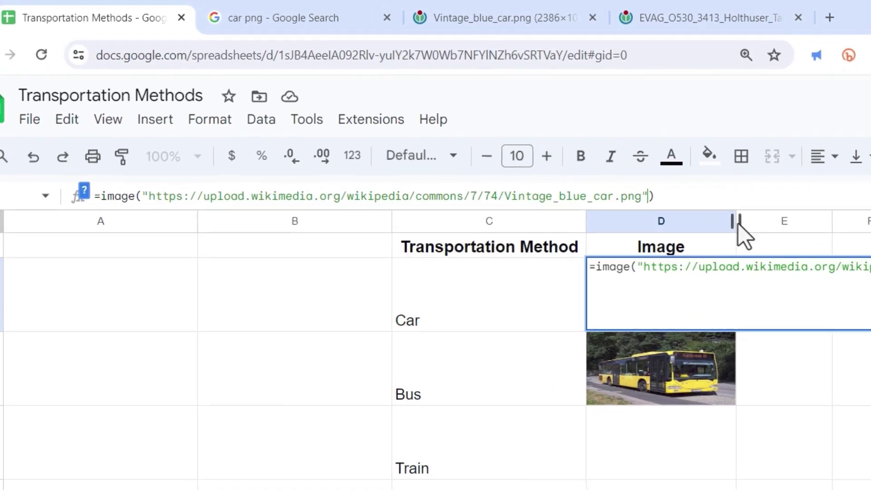
type(",")
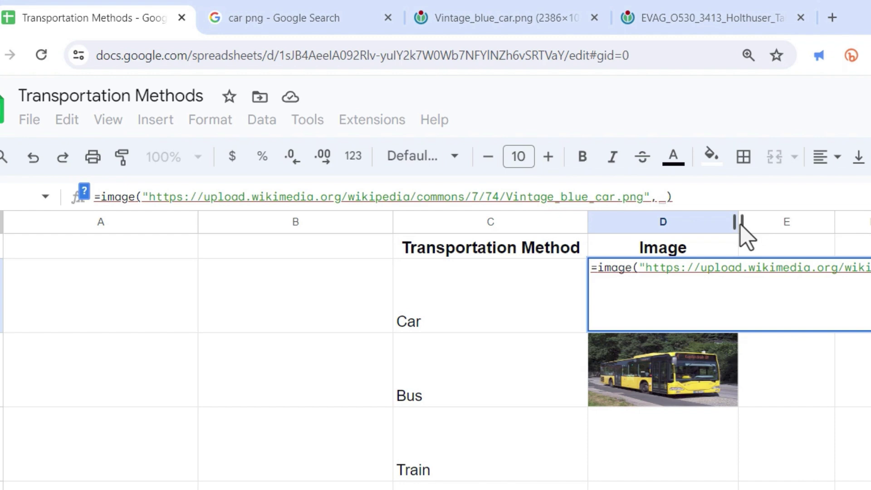
type("3")
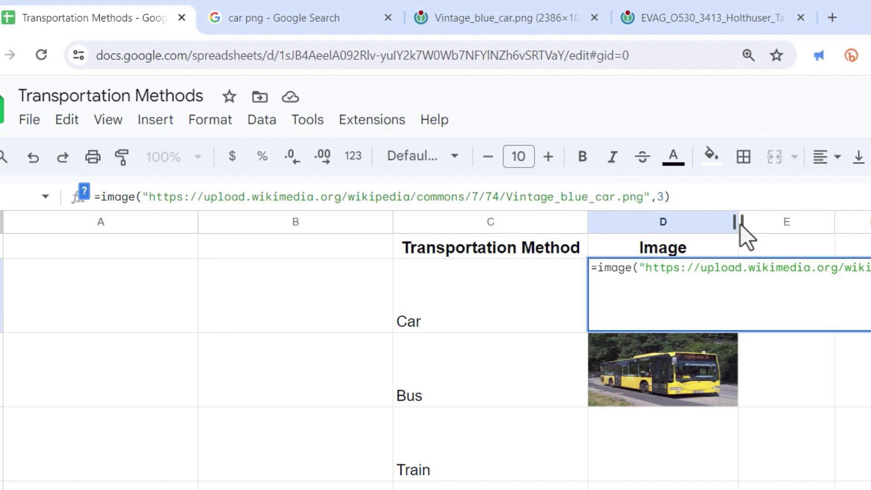
key("Return")
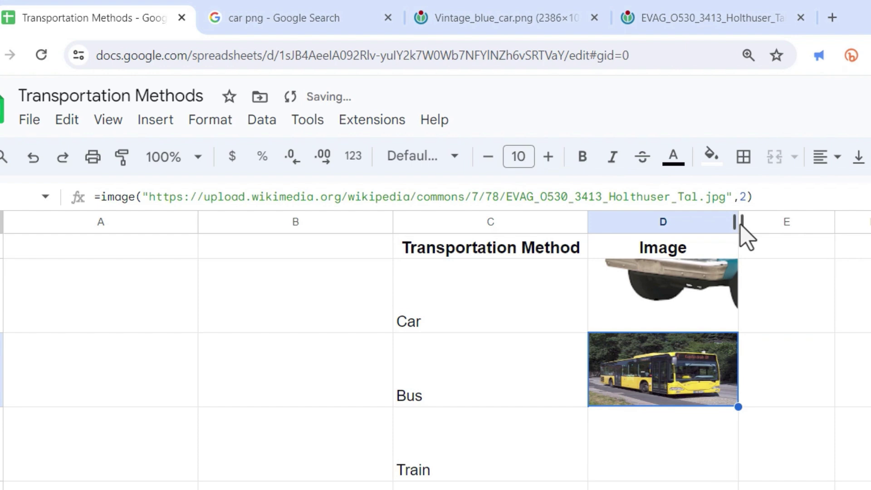
Step: Test a wider column D and taller row 2, then undo back to normal size
left_click_drag(740, 225, 870, 228)
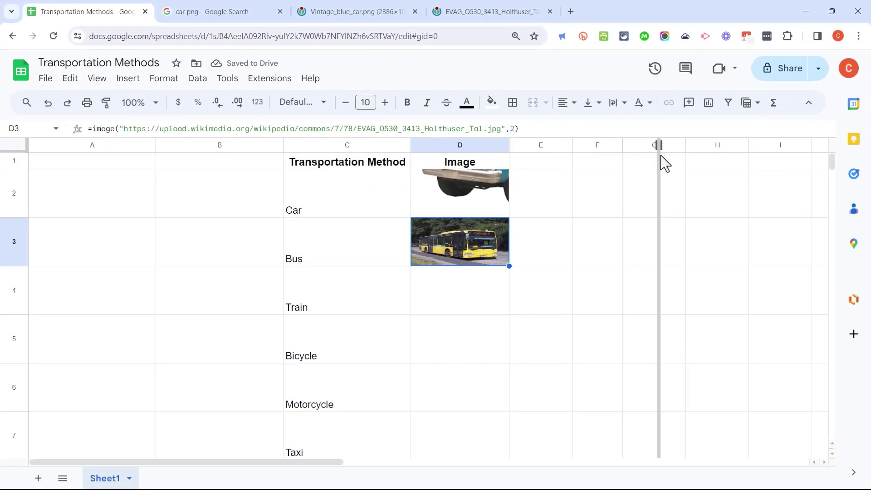
left_click_drag(632, 148, 661, 156)
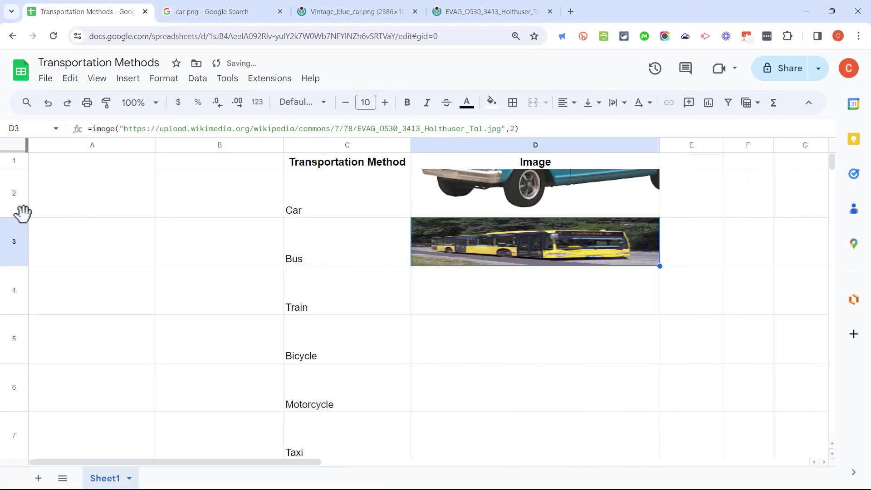
left_click_drag(14, 217, 18, 410)
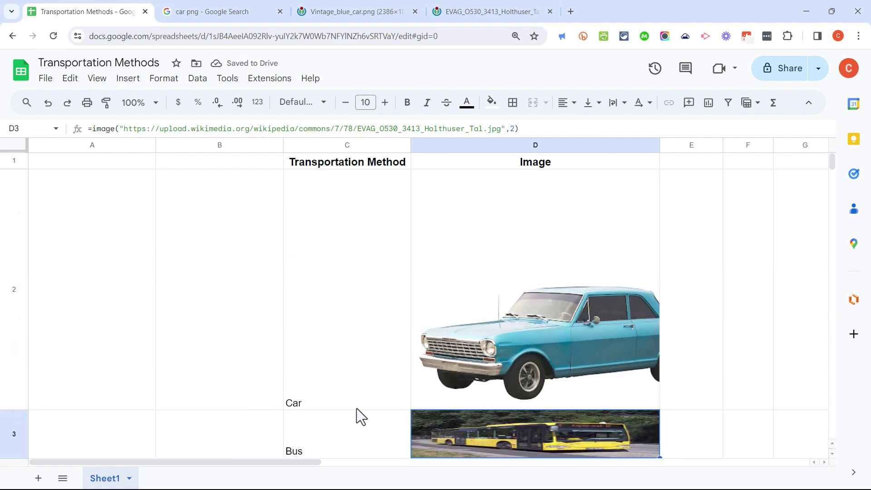
scroll(357, 408, "down", 4)
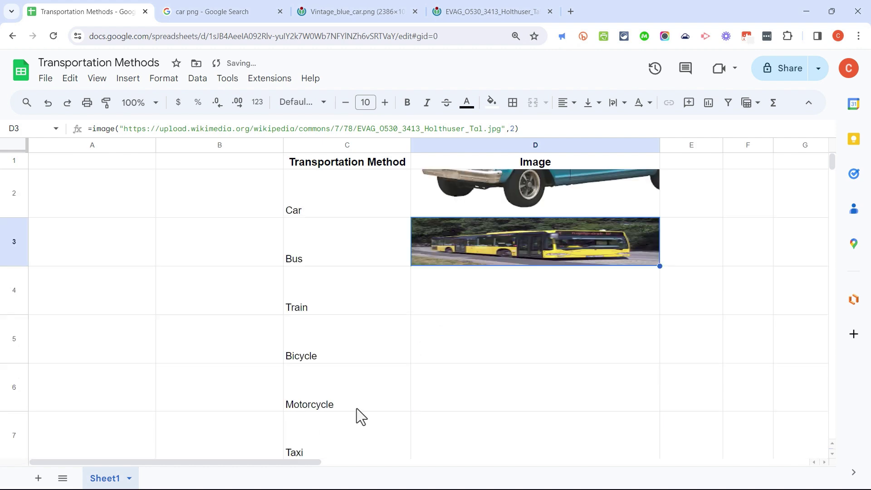
key("ctrl+z")
key("ctrl+z")
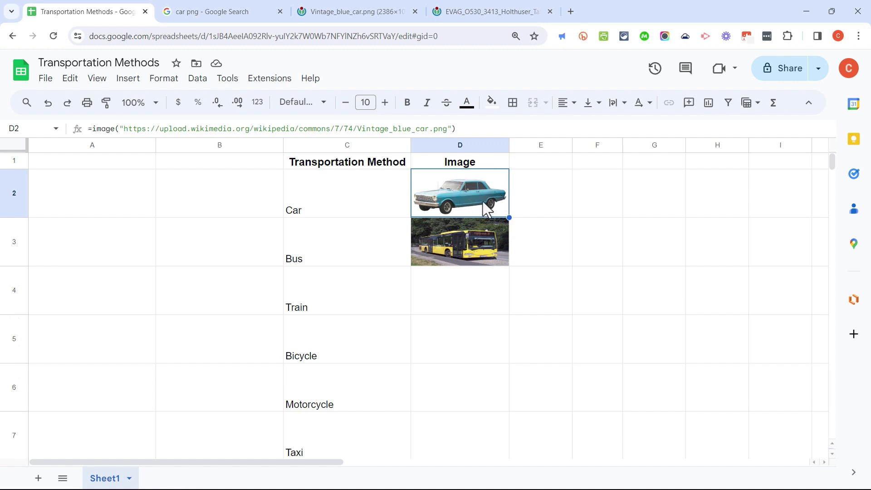
Step: Change D2's car formula to mode 4 with a custom 25 by 110 size
left_click(454, 130)
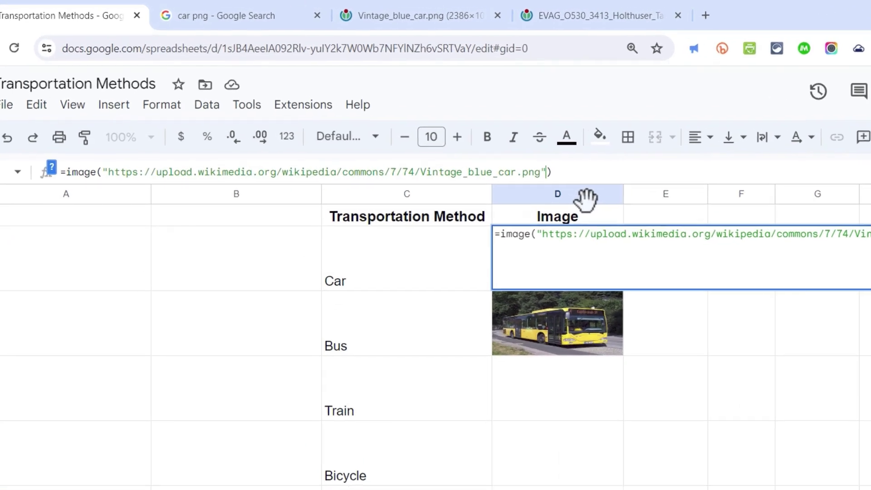
type(",")
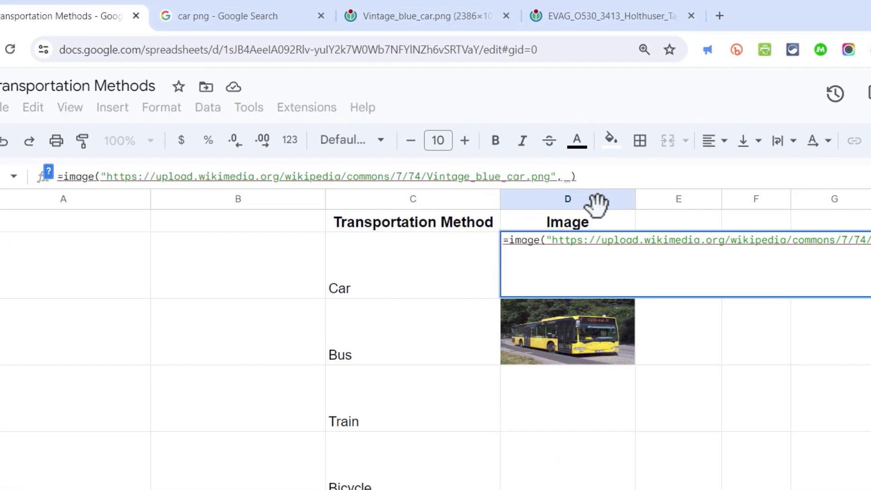
type("4")
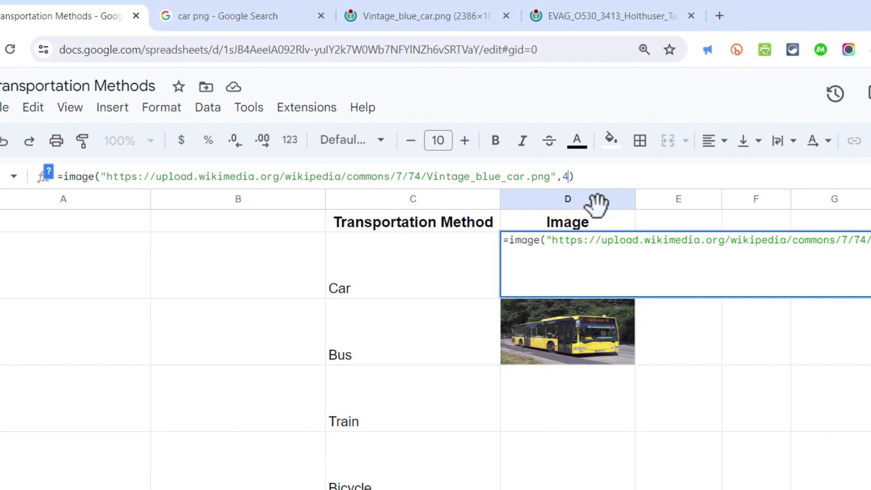
type(",")
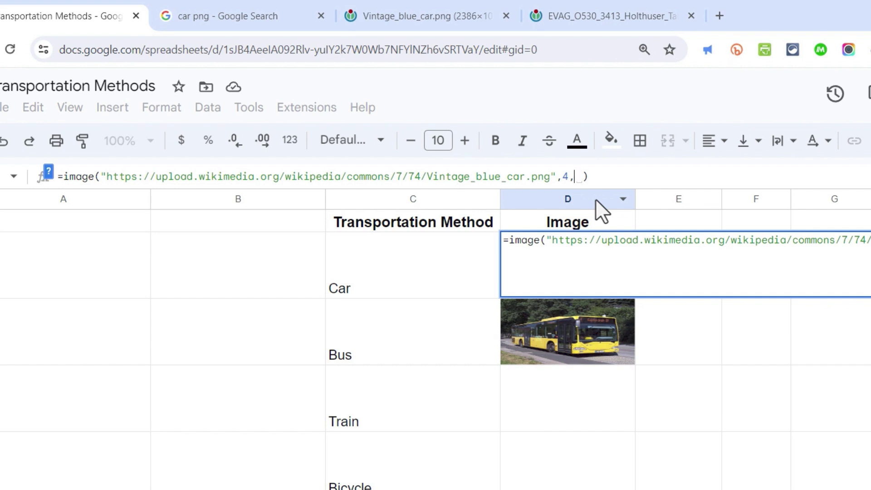
type("25")
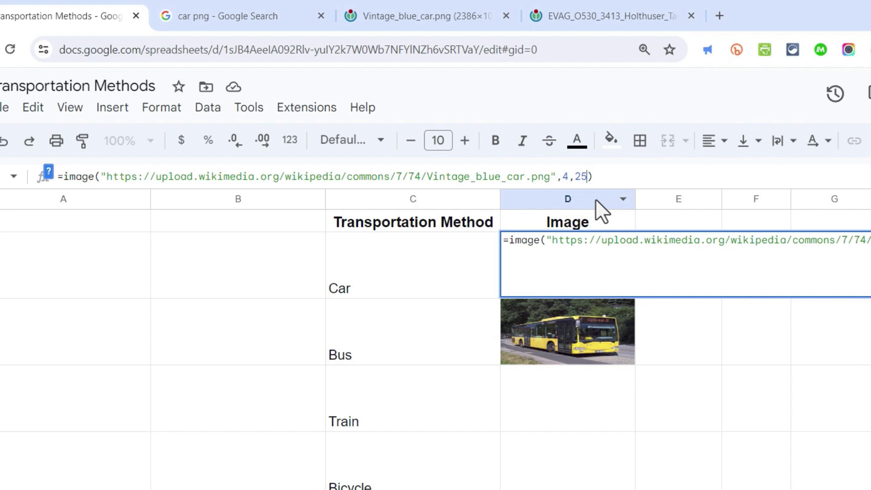
type(",")
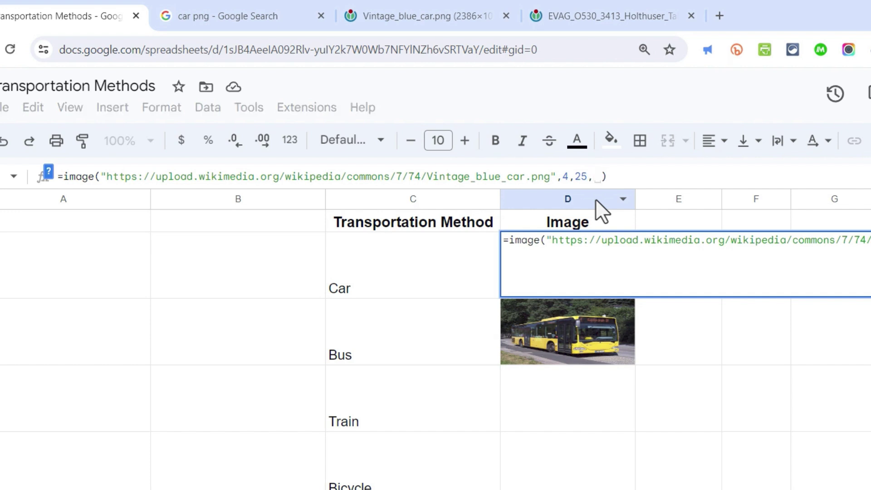
type("110")
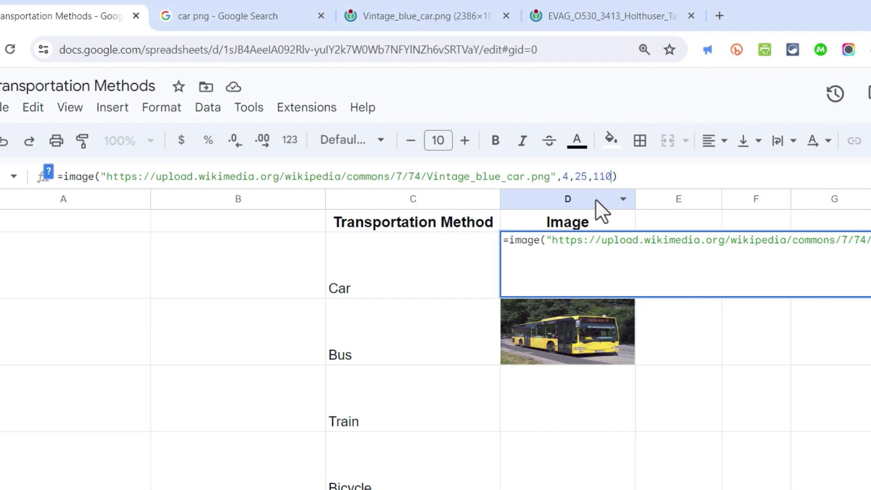
key("Return")
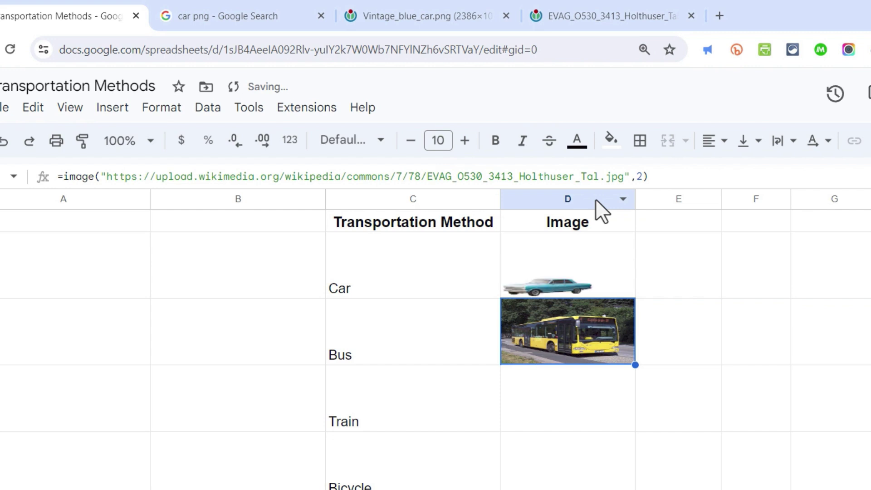
Step: Resize the car image in D2 to height 50 and width 125
left_click(616, 280)
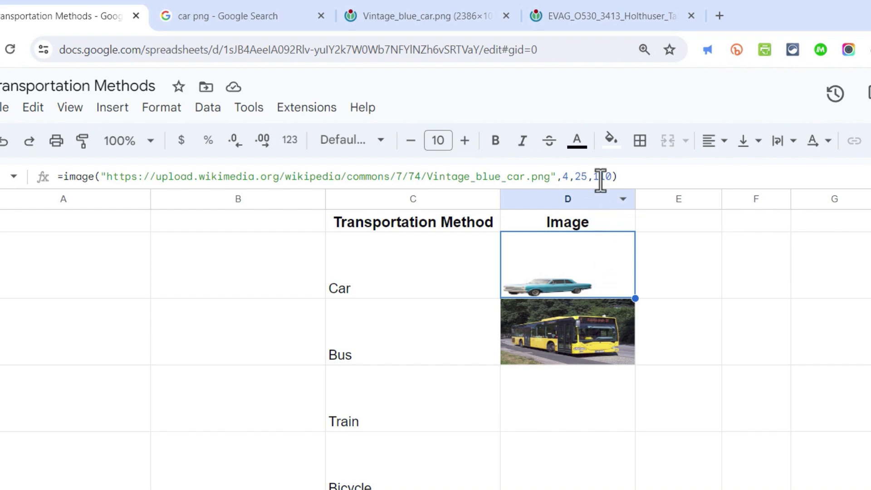
left_click(604, 178)
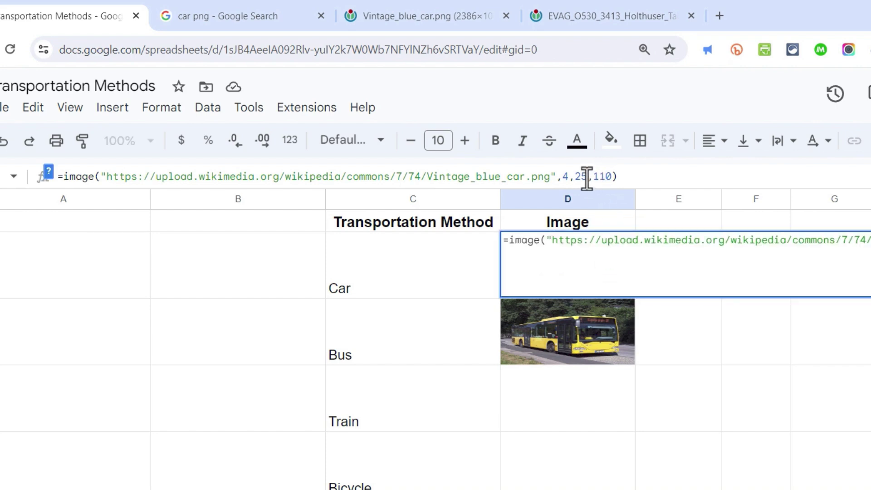
left_click_drag(587, 177, 578, 177)
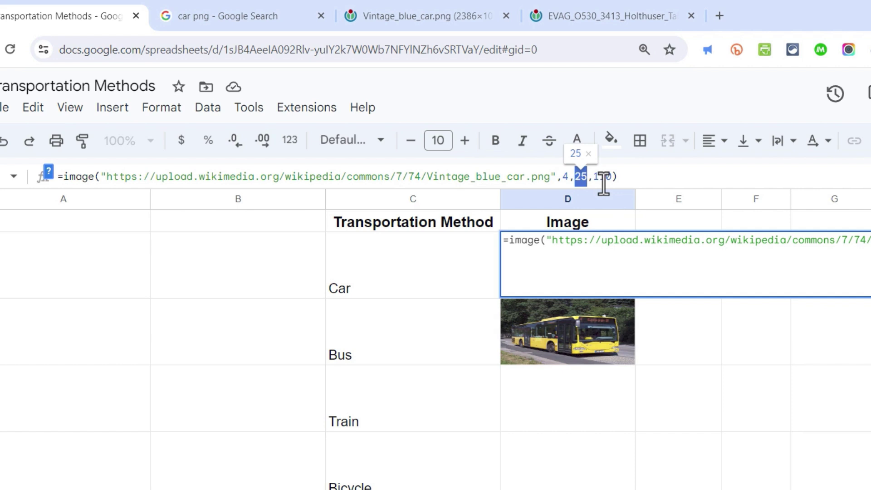
type("50,1")
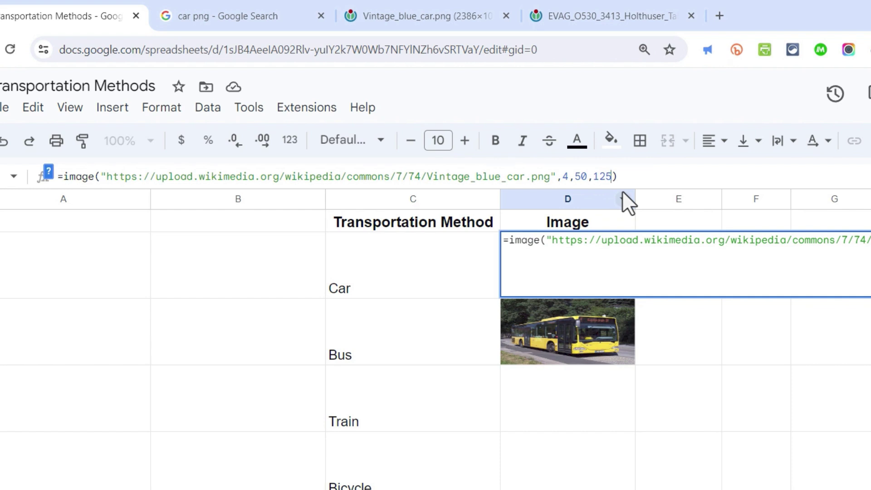
key("Return")
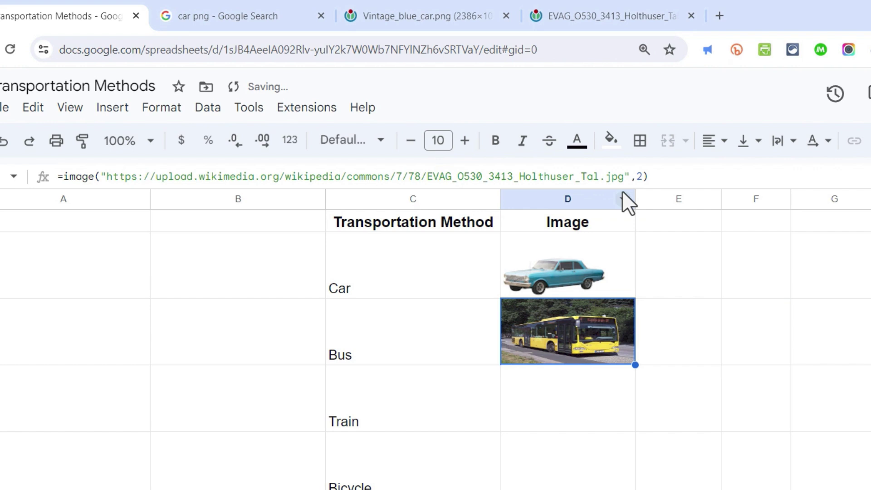
left_click(729, 397)
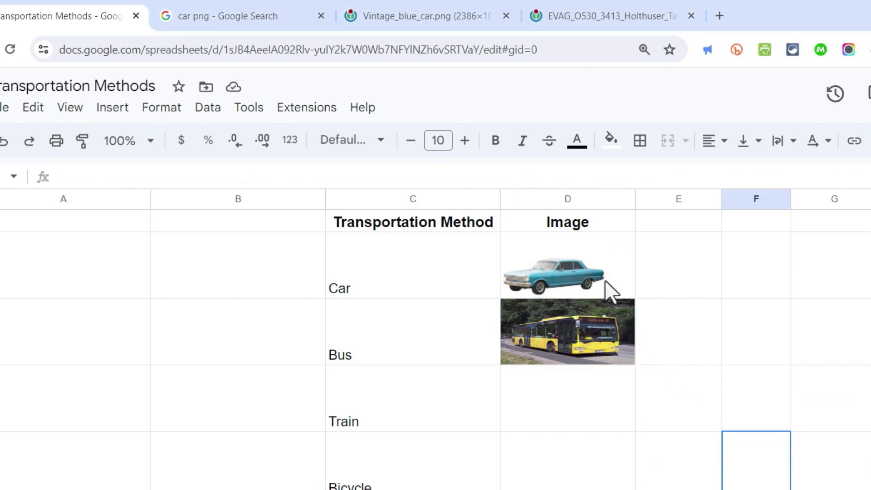
Step: Fill the 50×125 car IMAGE formula from D2 down to D23, leaving D2 selected
left_click(579, 272)
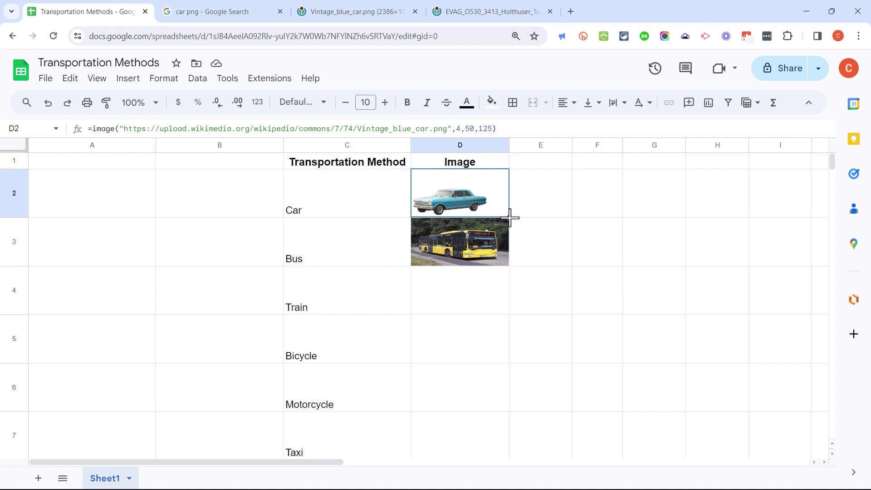
left_click_drag(510, 218, 487, 259)
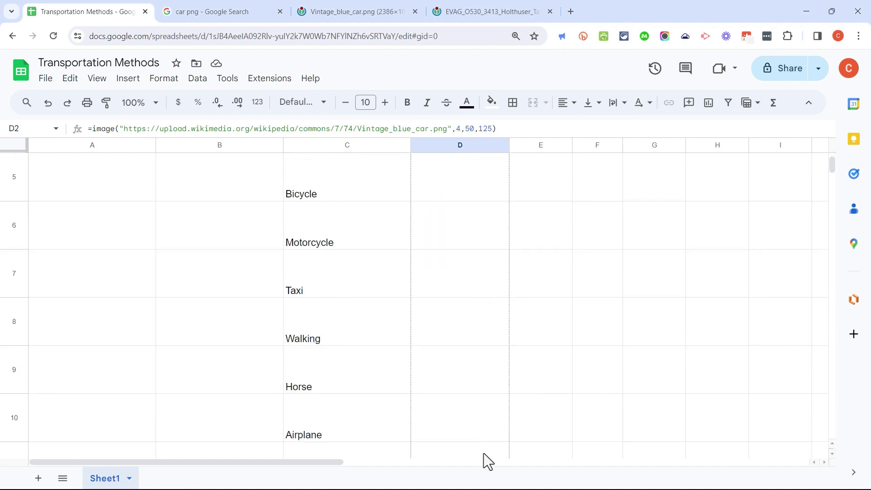
left_click_drag(483, 454, 486, 379)
scroll(549, 299, "up", 10)
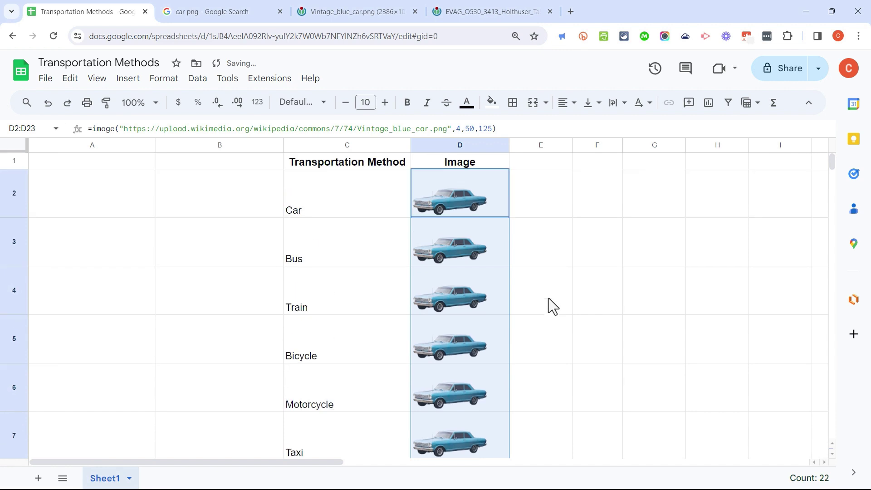
left_click(482, 202)
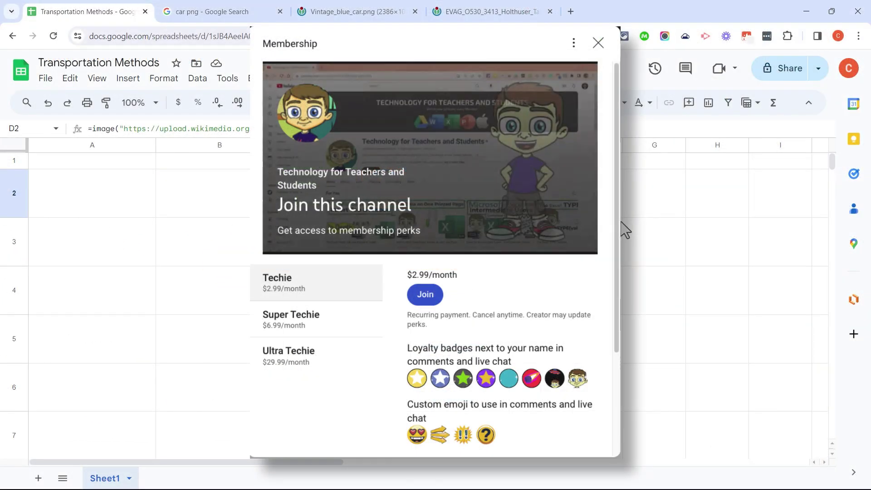
Step: Open the video's Super Thanks dialog with its $2.00 to $50.00 options
scroll(626, 230, "down", 1)
scroll(624, 229, "down", 2)
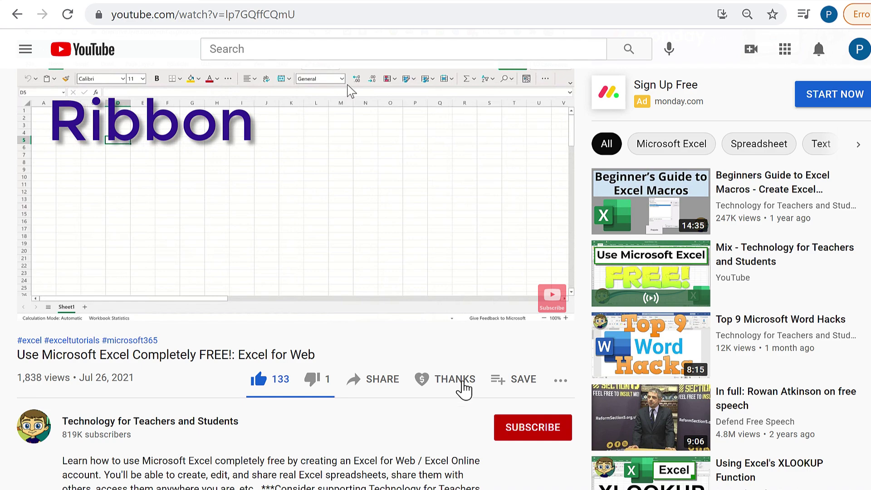
left_click(463, 383)
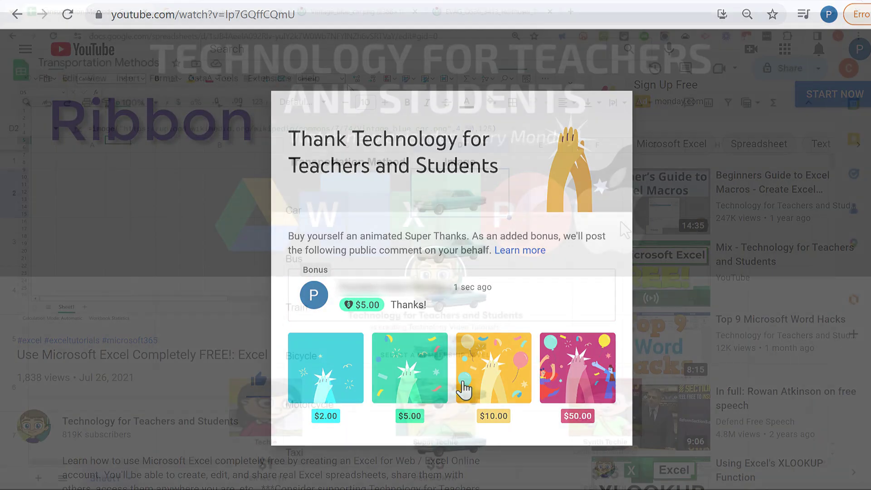